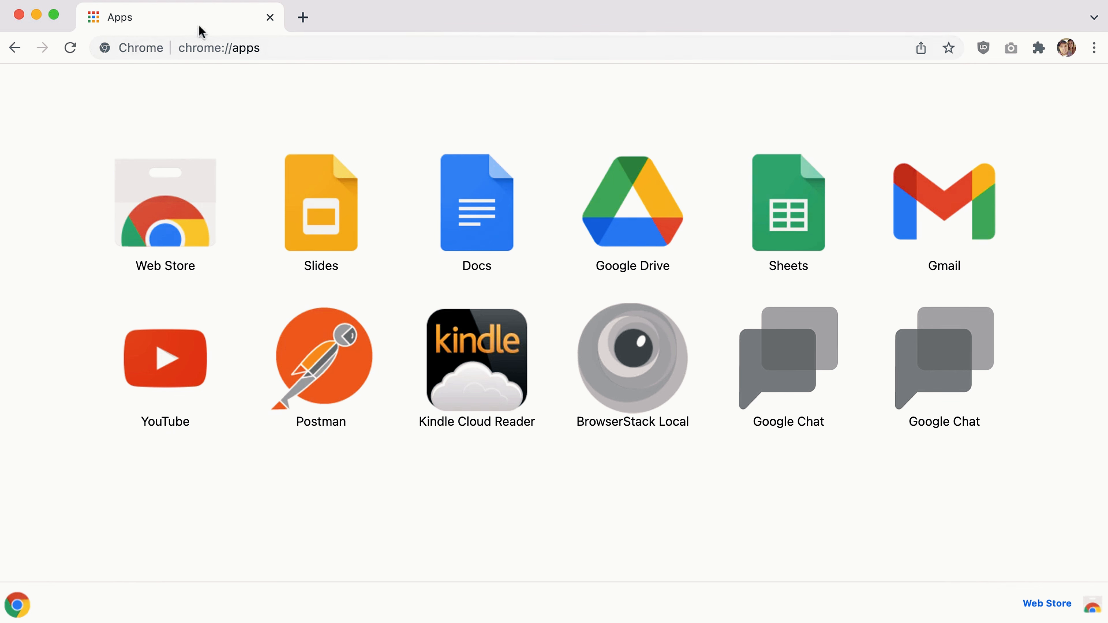
Search the Chrome Web Store for 'meta' and open the MetaMask extension page.
left_click(201, 218)
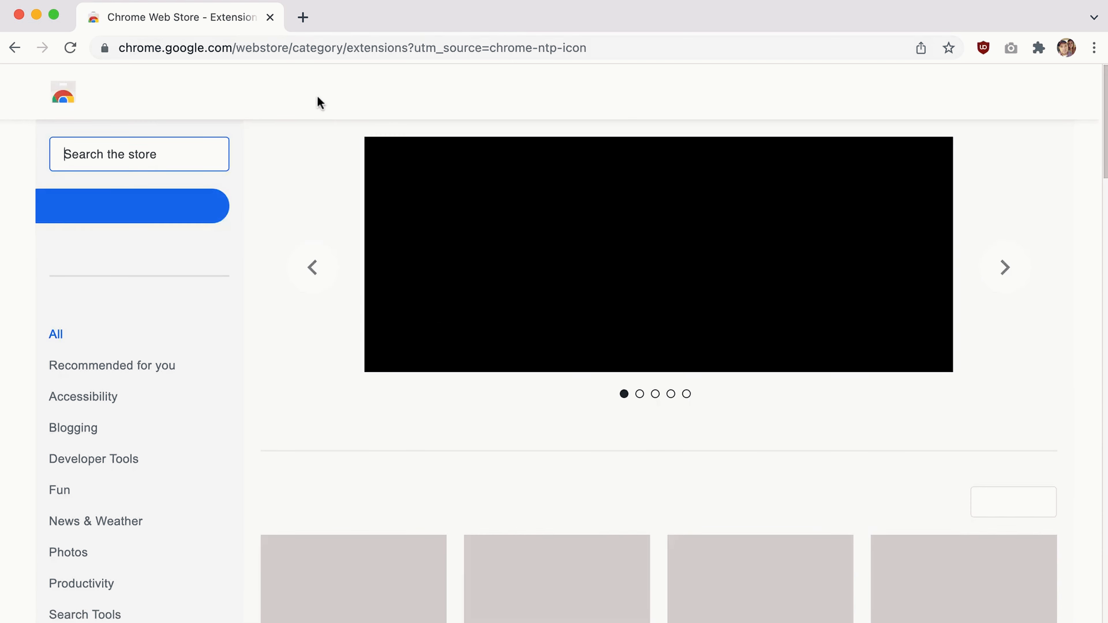
type("meta")
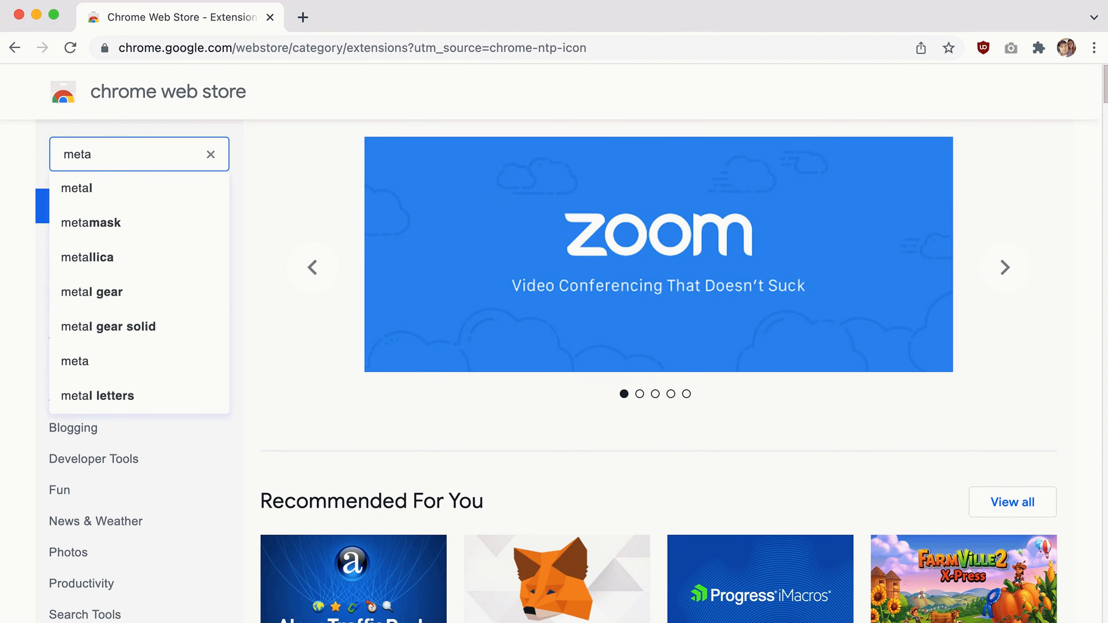
left_click(107, 224)
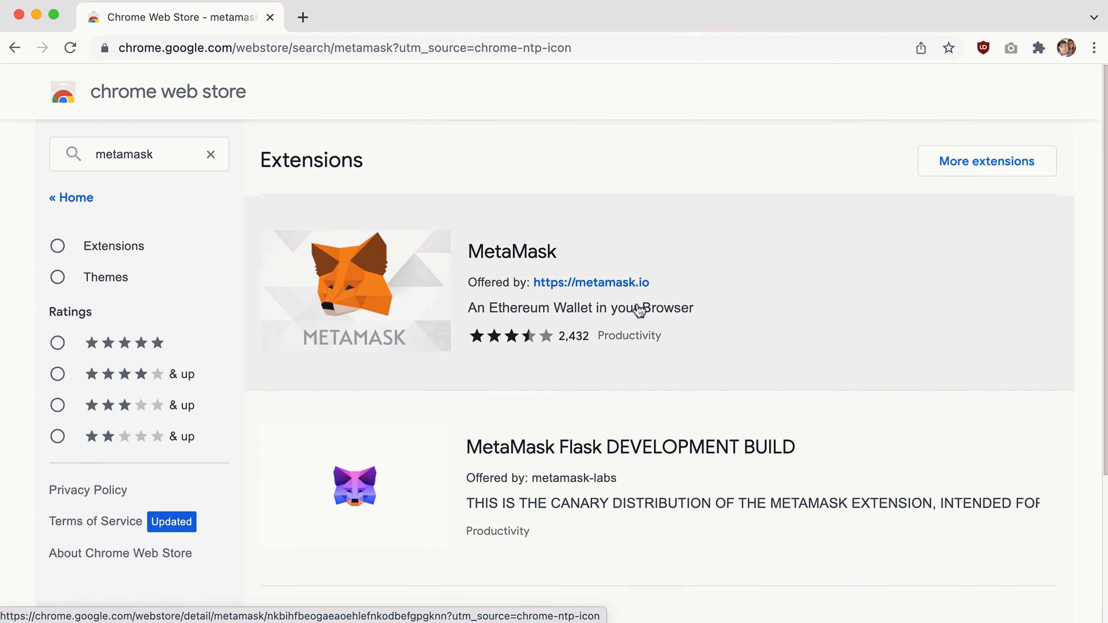
left_click(352, 288)
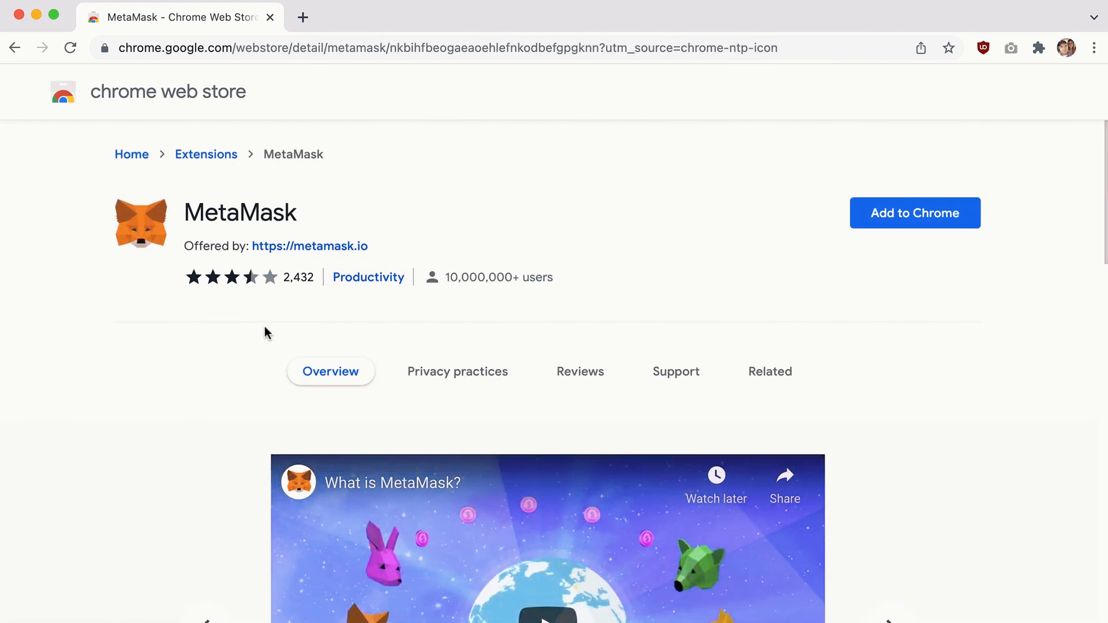
Add MetaMask to Chrome and confirm the Add extension prompt.
scroll(254, 324, "down", 11)
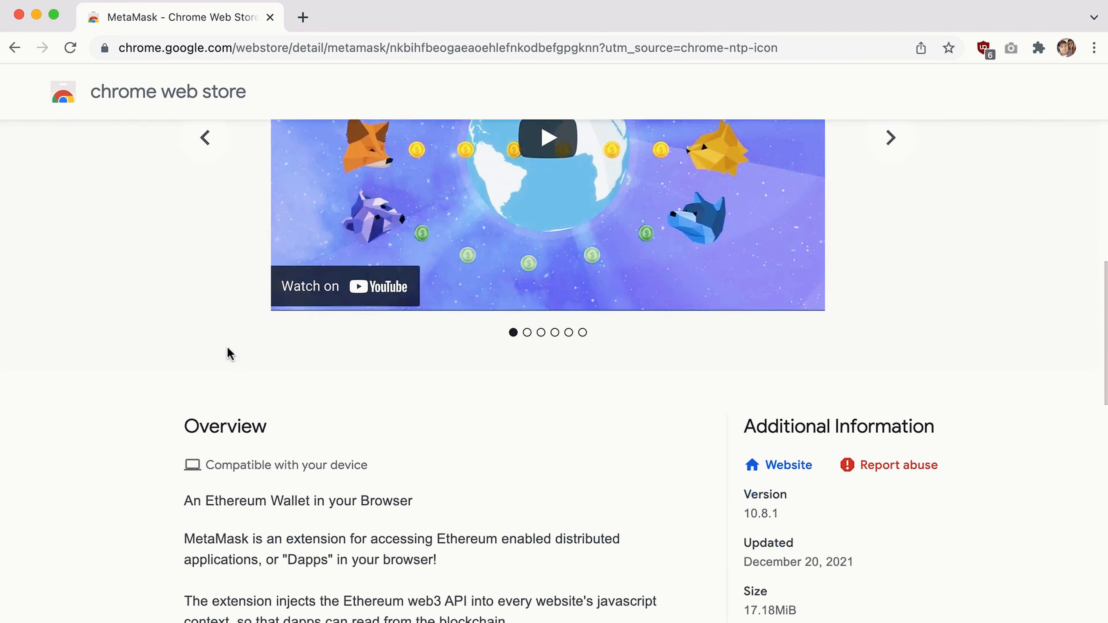
scroll(230, 354, "up", 11)
left_click(907, 214)
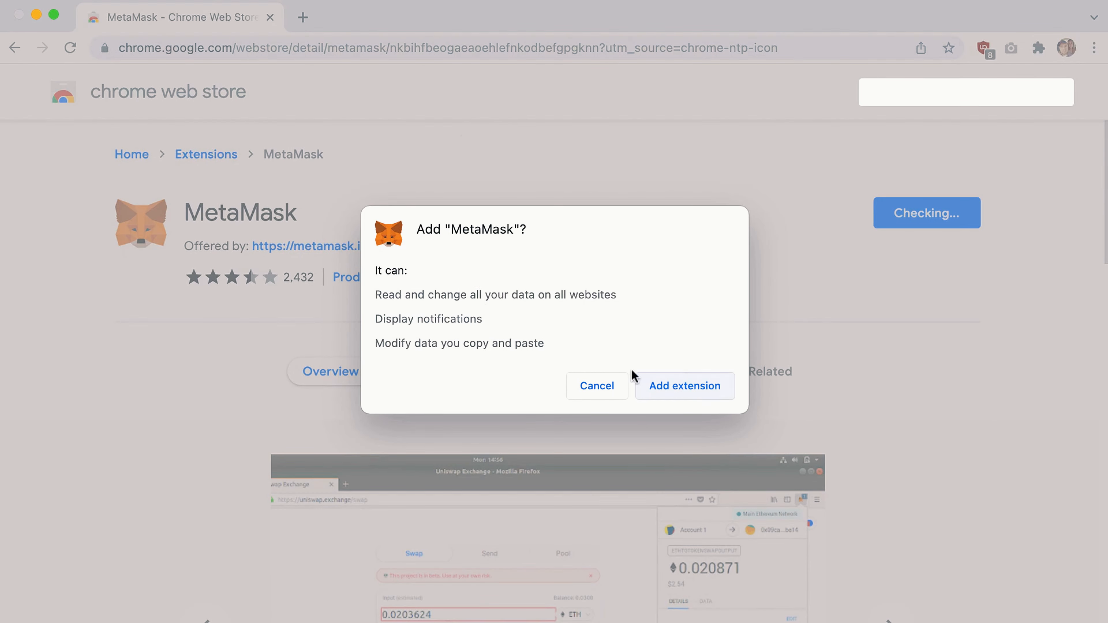
left_click(691, 389)
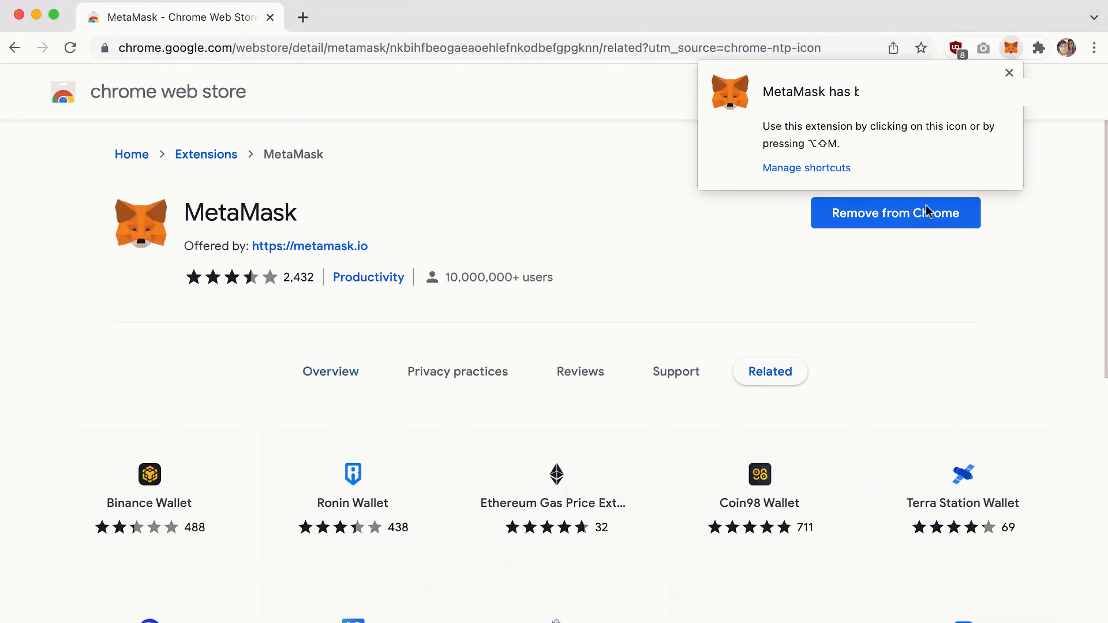
Dismiss the extension-added notice and pin MetaMask to the Chrome toolbar via the Extensions menu.
left_click(1009, 73)
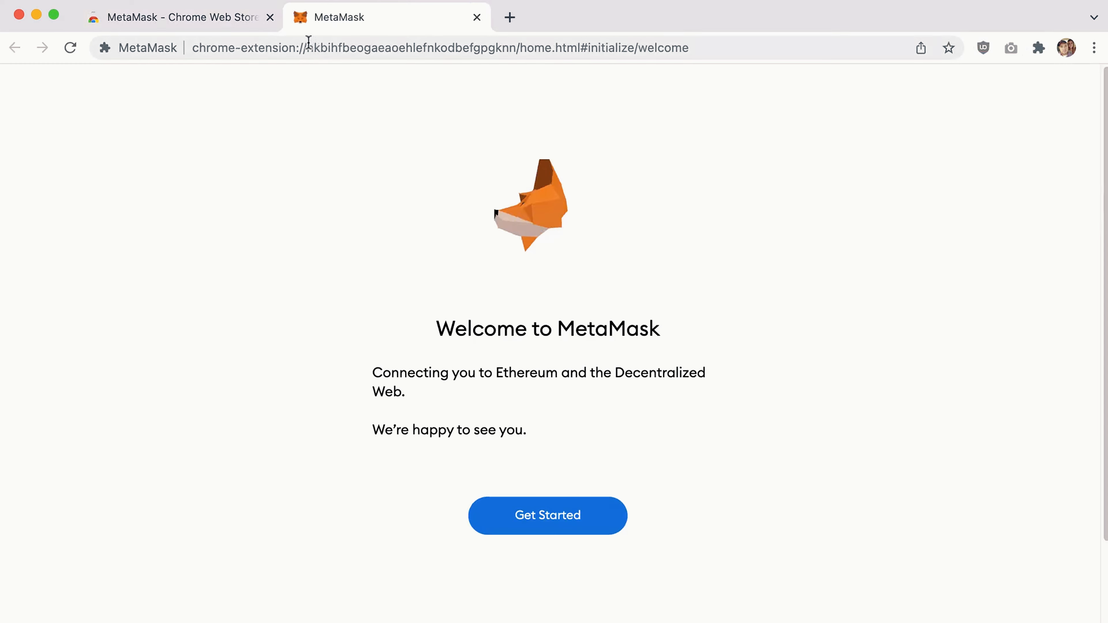
left_click(1039, 48)
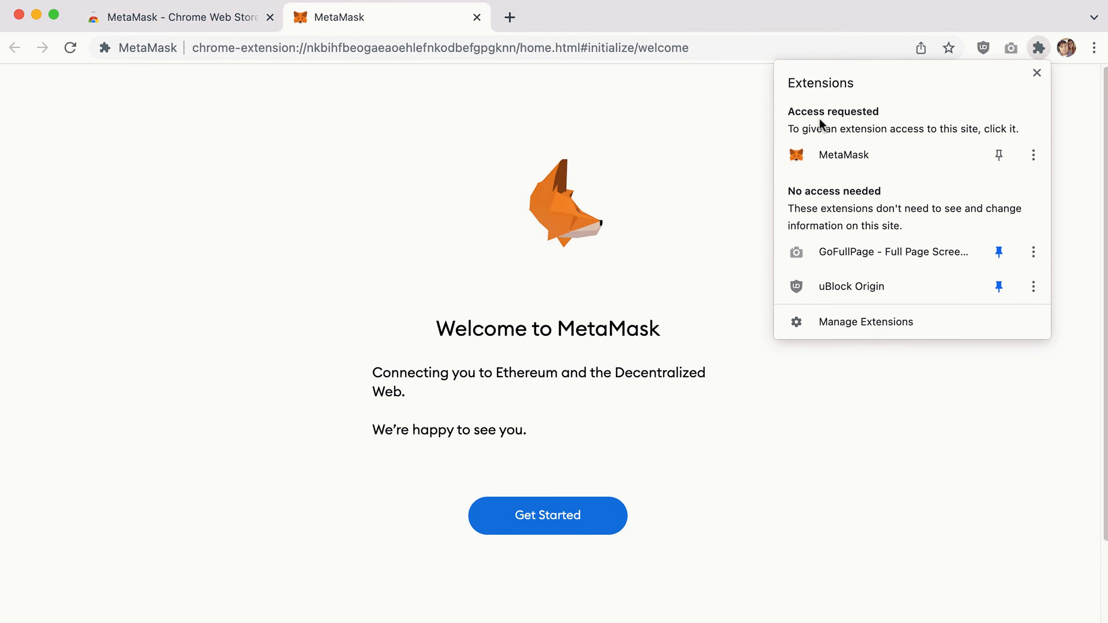
left_click(999, 157)
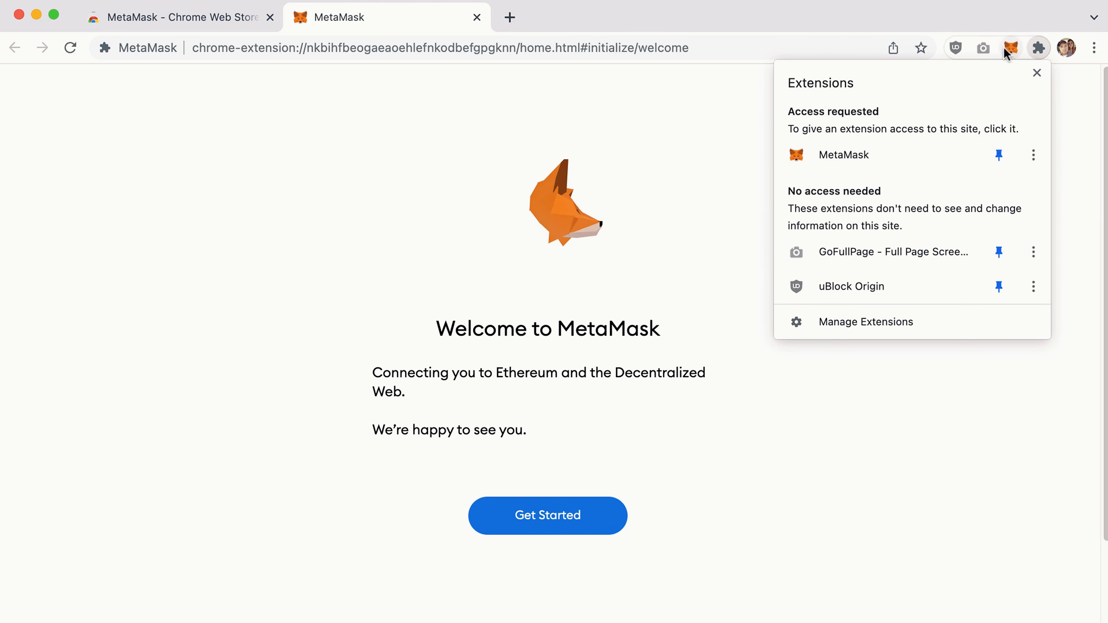
left_click(743, 159)
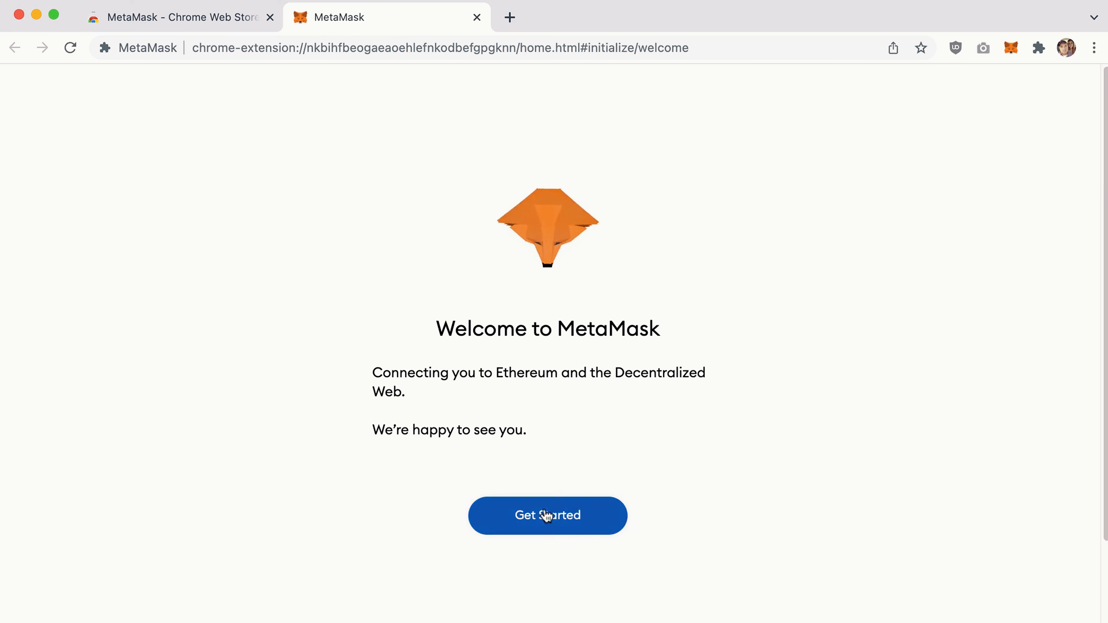
Get started, choose Create a Wallet, and agree to share anonymous usage data.
left_click(547, 515)
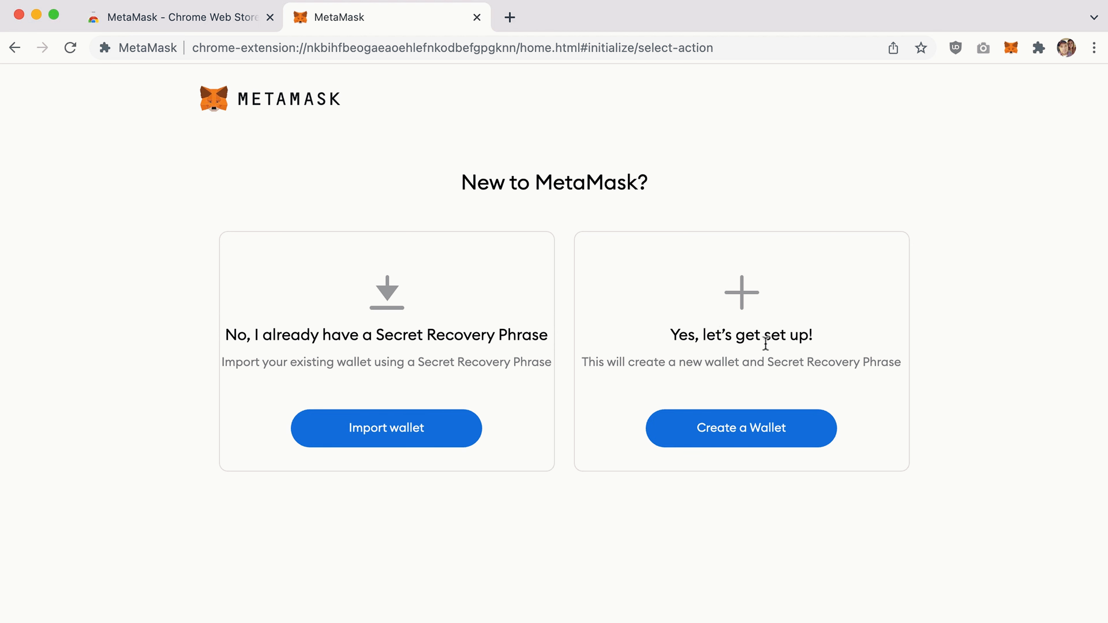
left_click(750, 428)
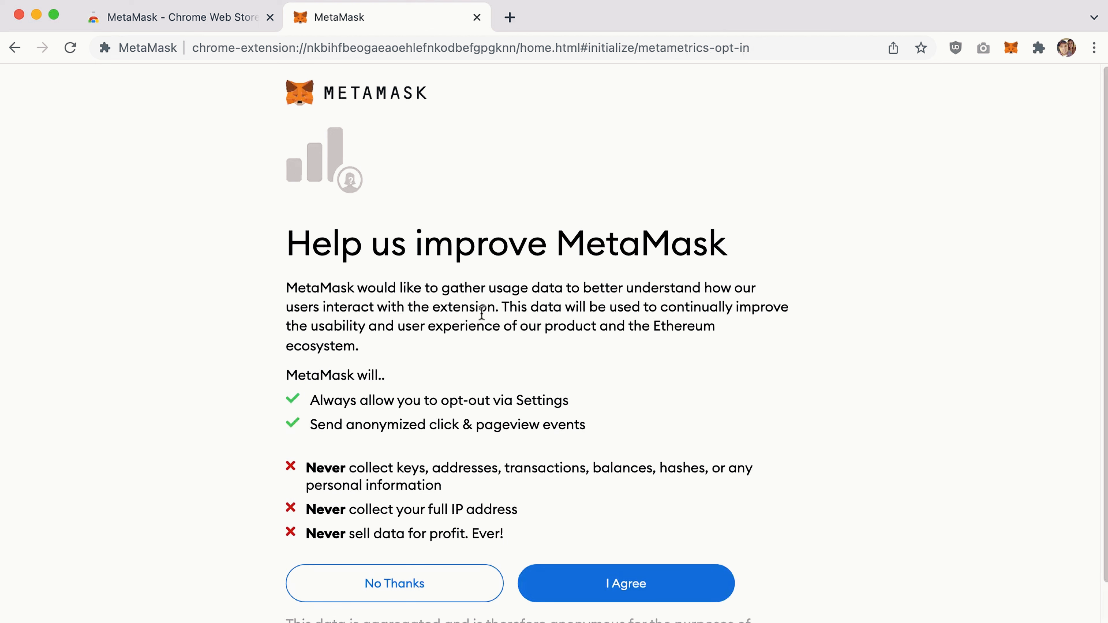
scroll(288, 282, "down", 2)
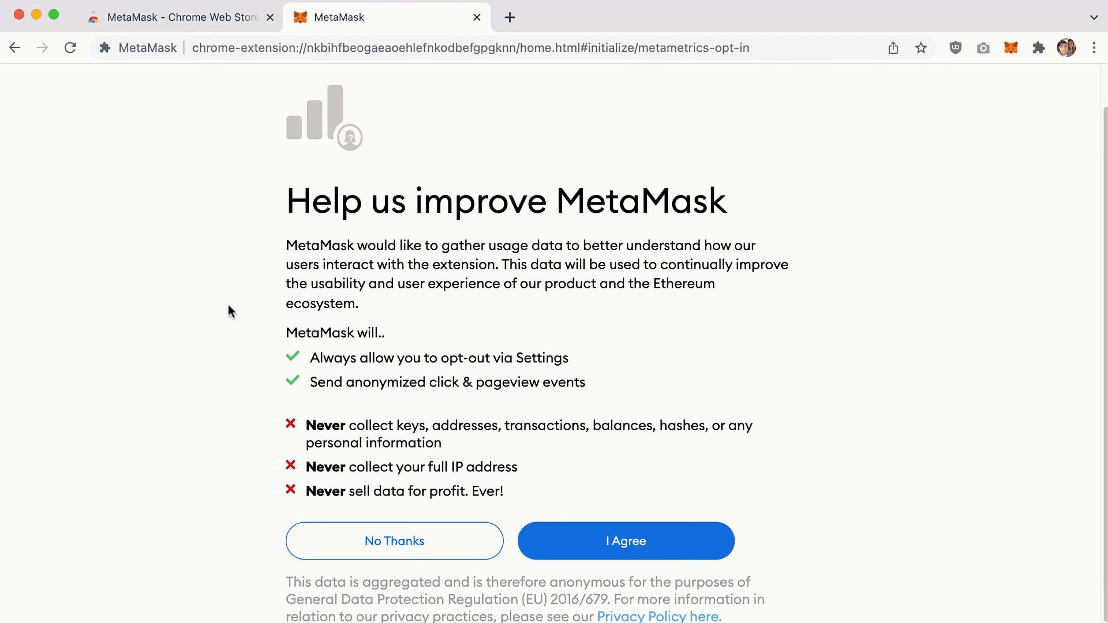
left_click(630, 543)
left_click(381, 292)
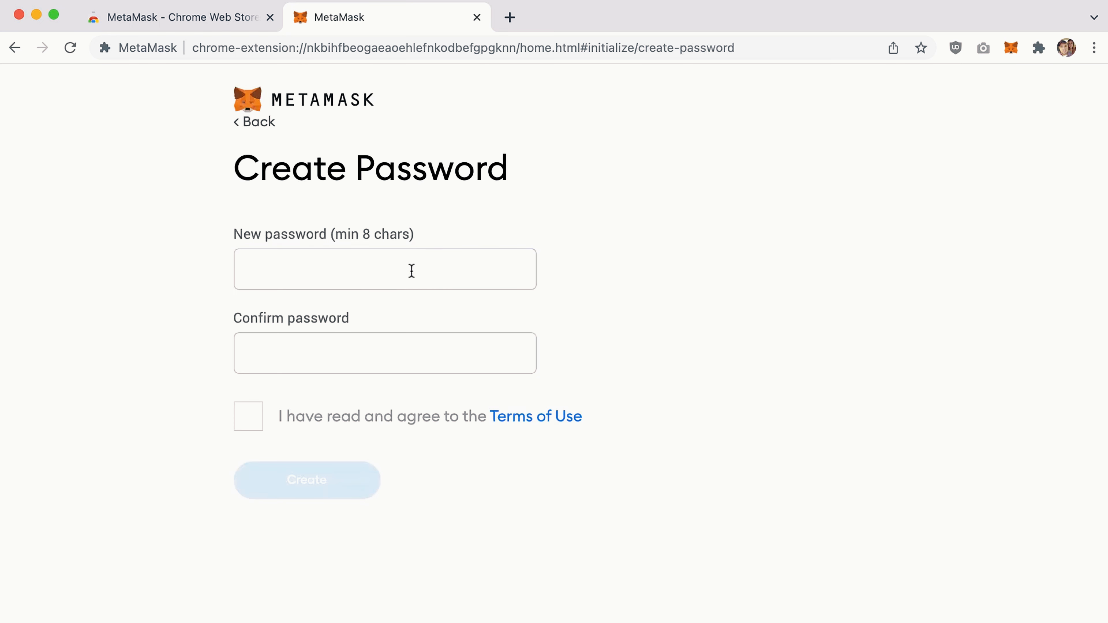
Enter and confirm a new wallet password, accept the Terms of Use, and create the wallet.
left_click(411, 271)
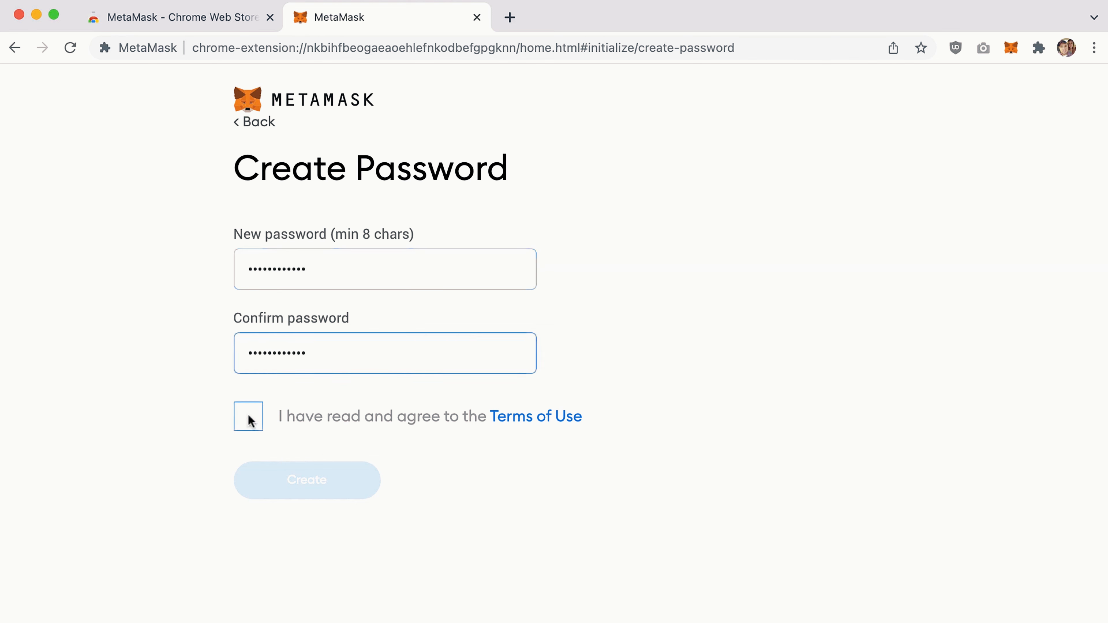
left_click(248, 419)
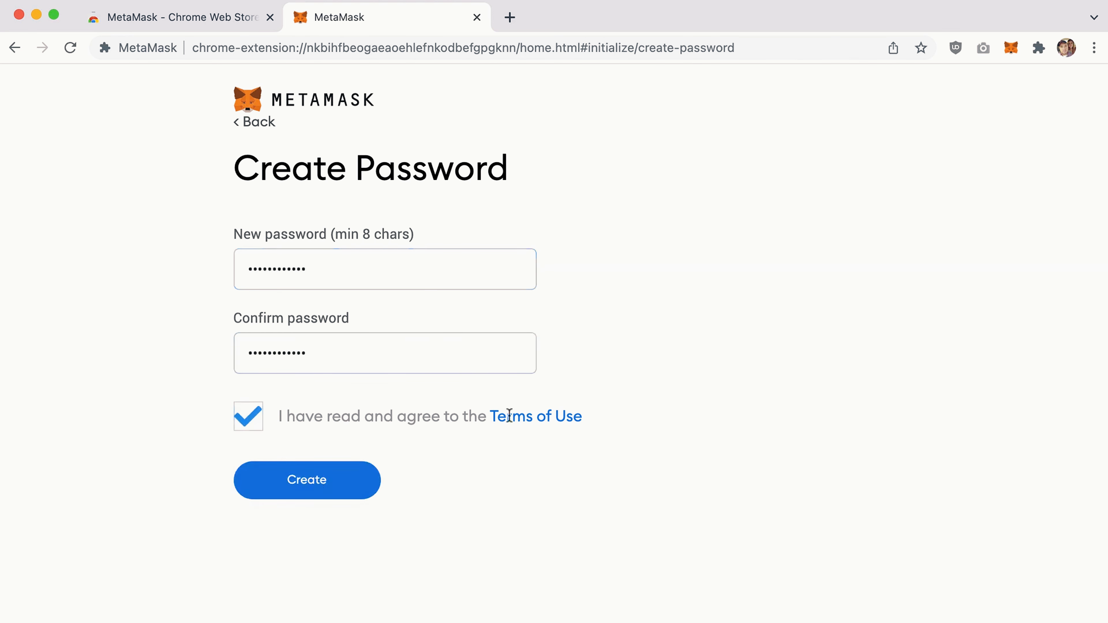
left_click(308, 481)
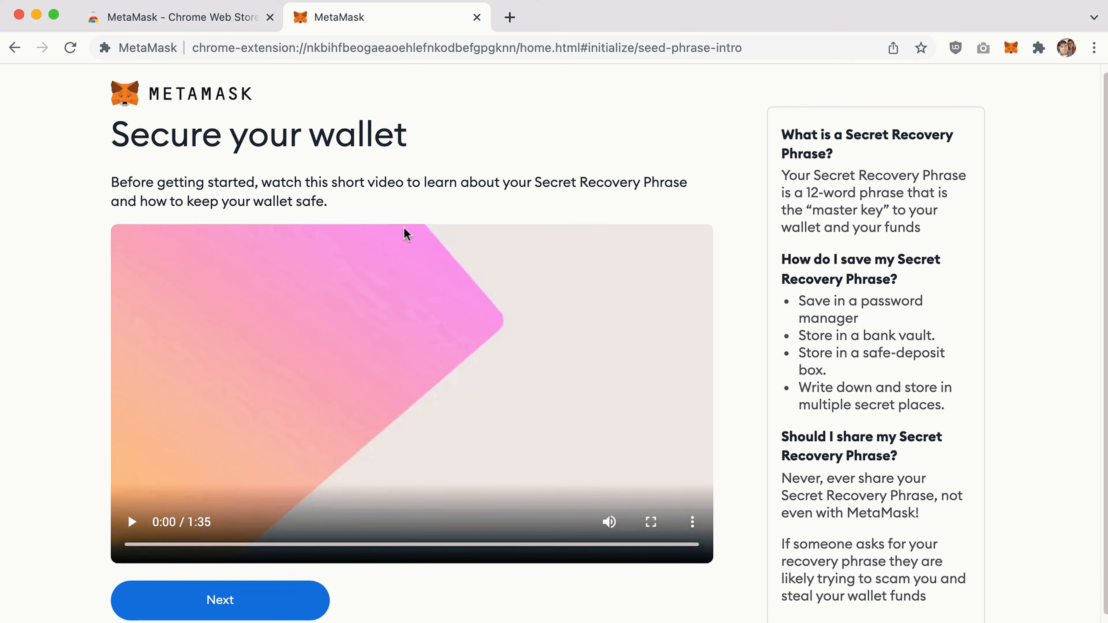
Review the Secure your wallet introduction and continue to the hidden Secret Recovery Phrase page.
scroll(305, 284, "down", 1)
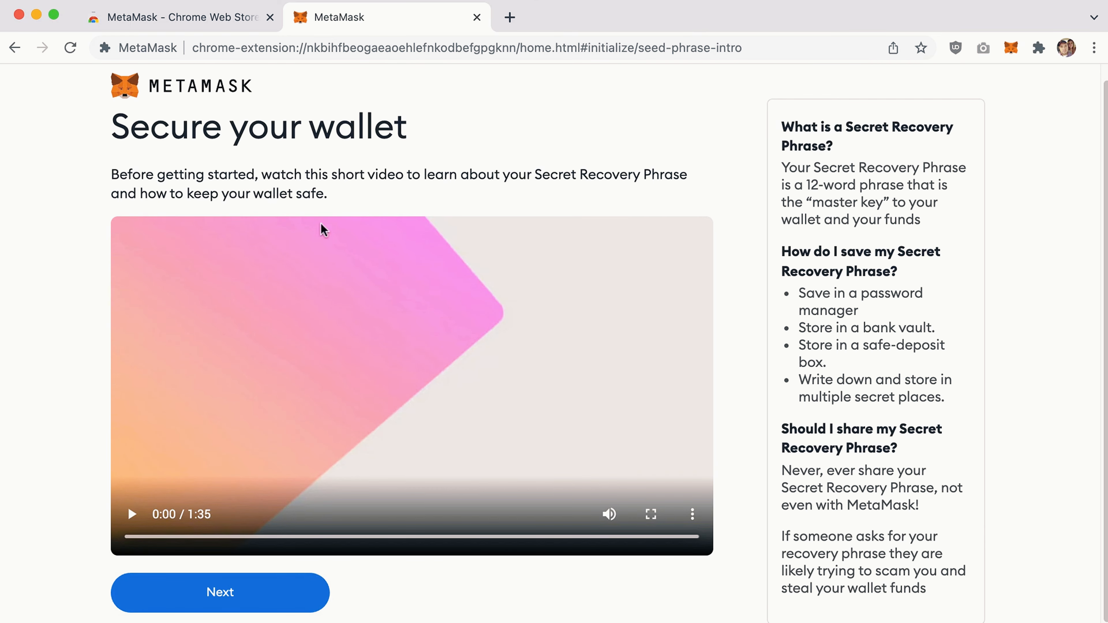
scroll(334, 230, "up", 1)
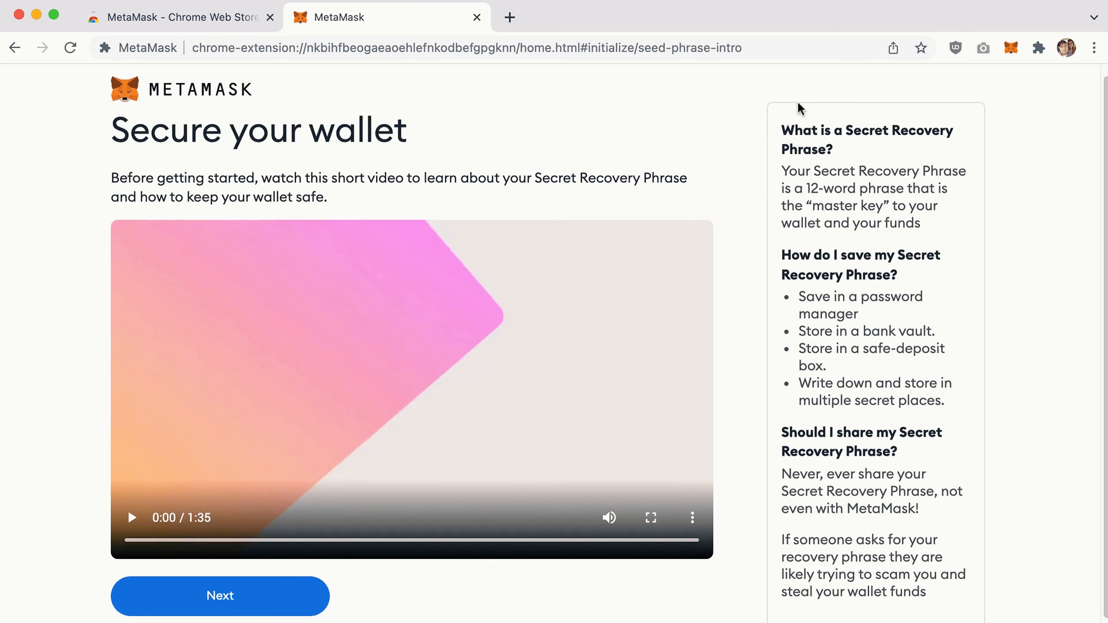
left_click_drag(828, 148, 785, 129)
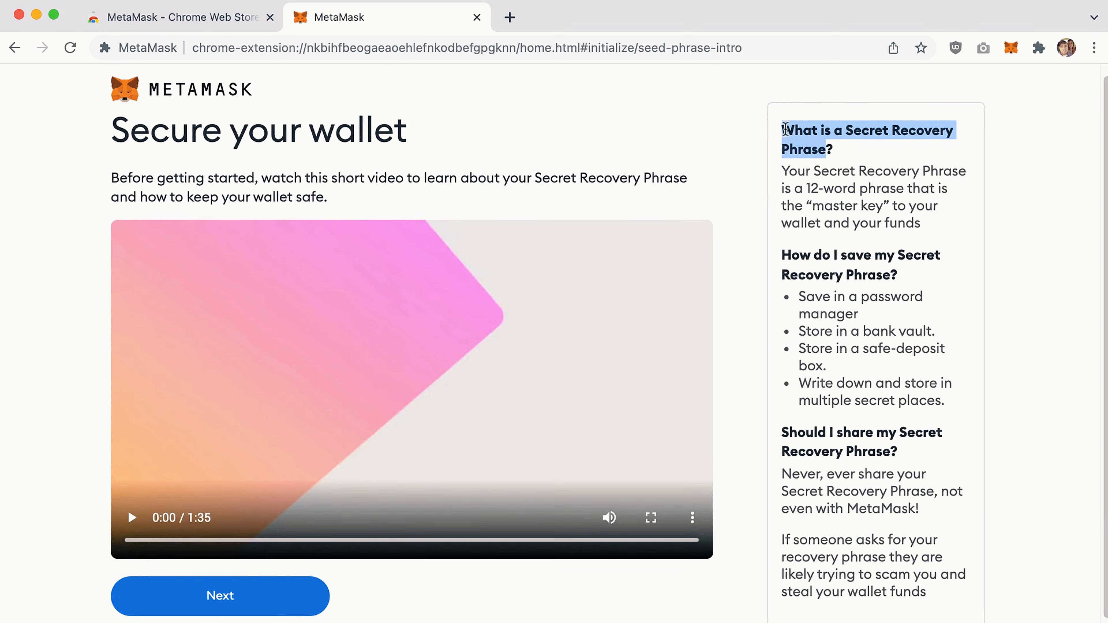
left_click_drag(353, 178, 359, 179)
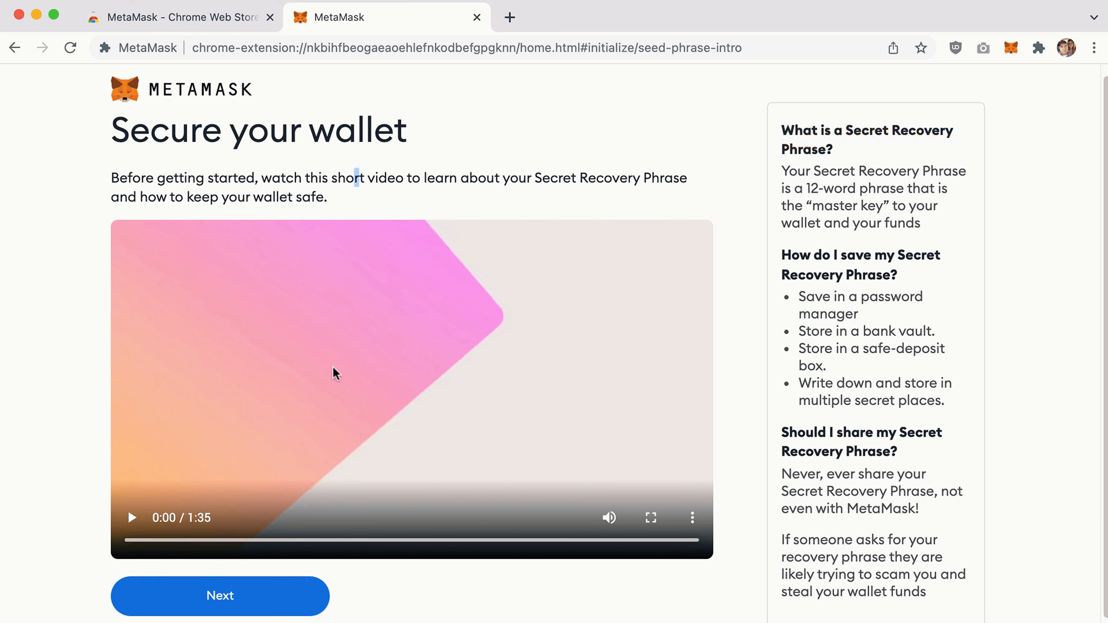
left_click(336, 180)
left_click(224, 604)
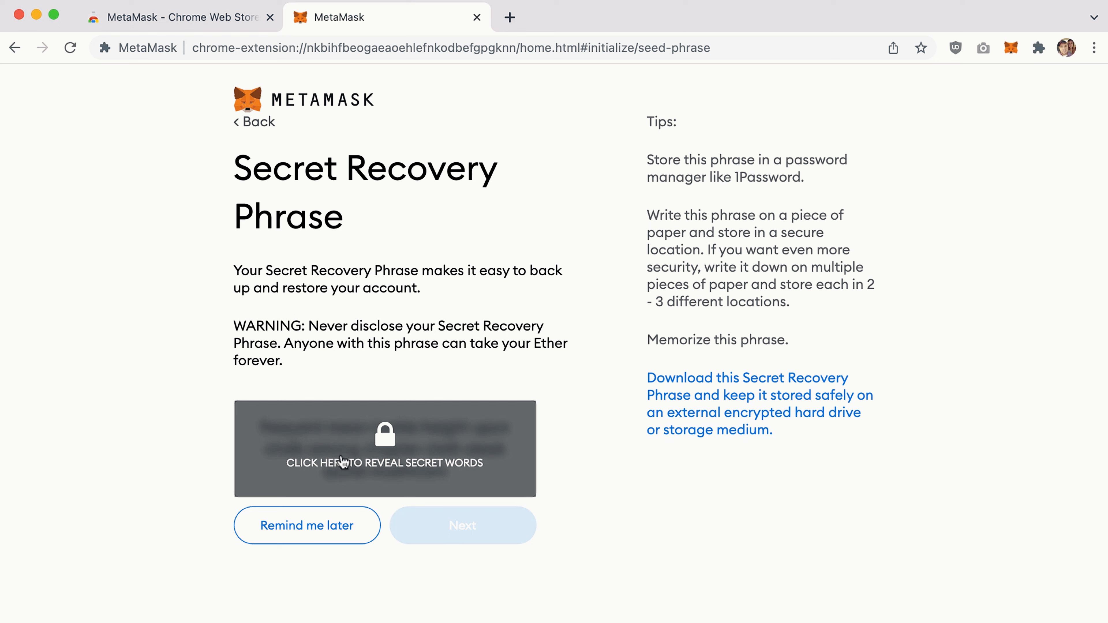
Reveal the 12 secret recovery words and highlight the phrase text to review it.
left_click(384, 438)
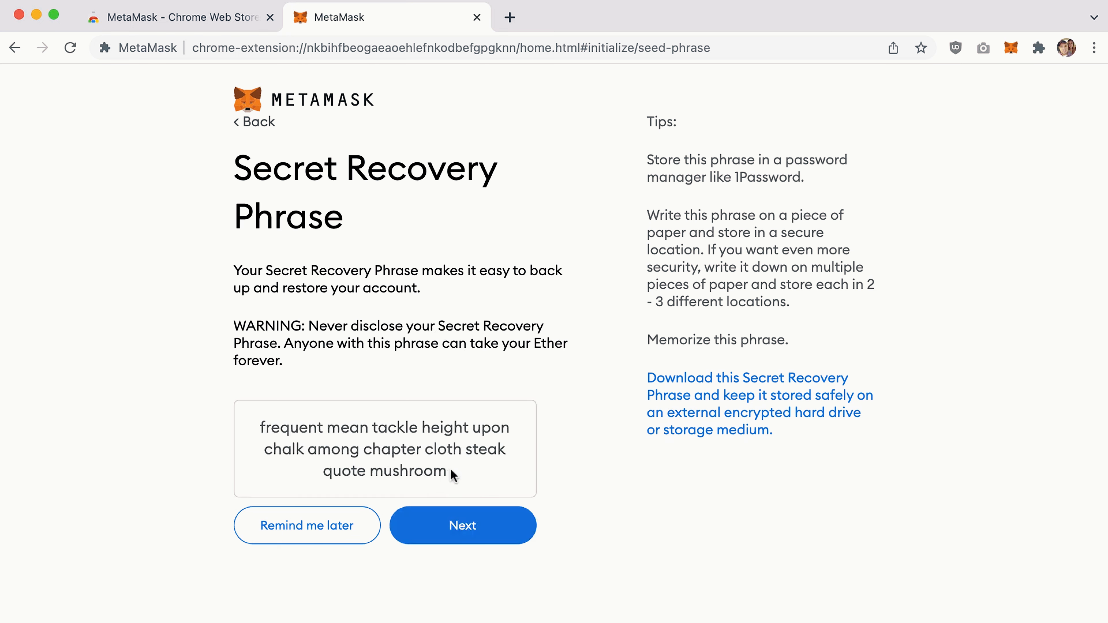
left_click_drag(447, 473, 265, 417)
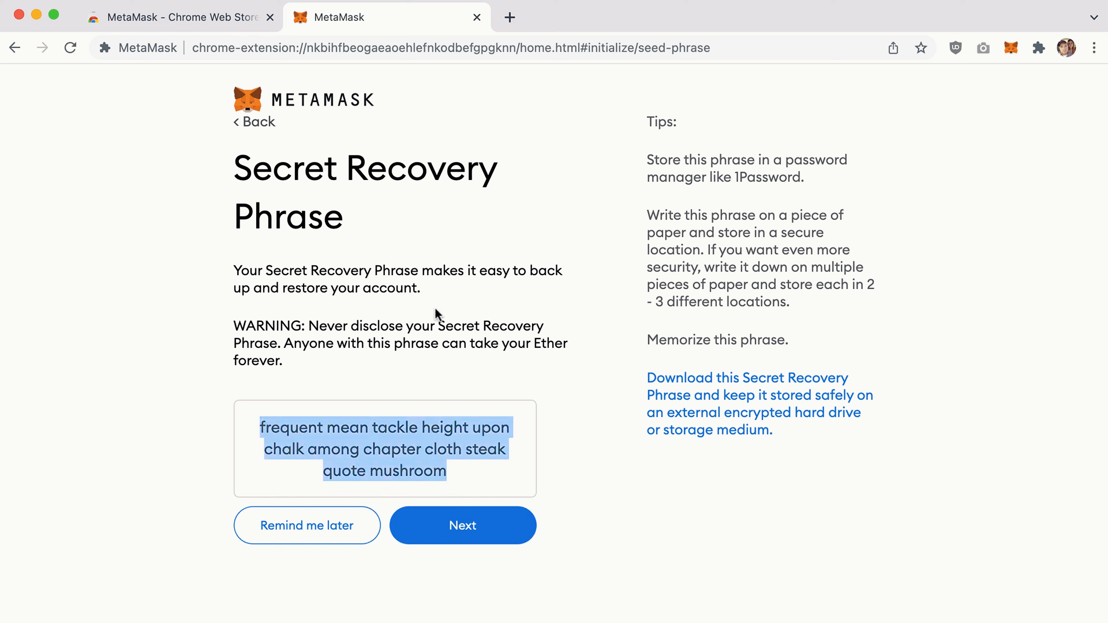
left_click(242, 293)
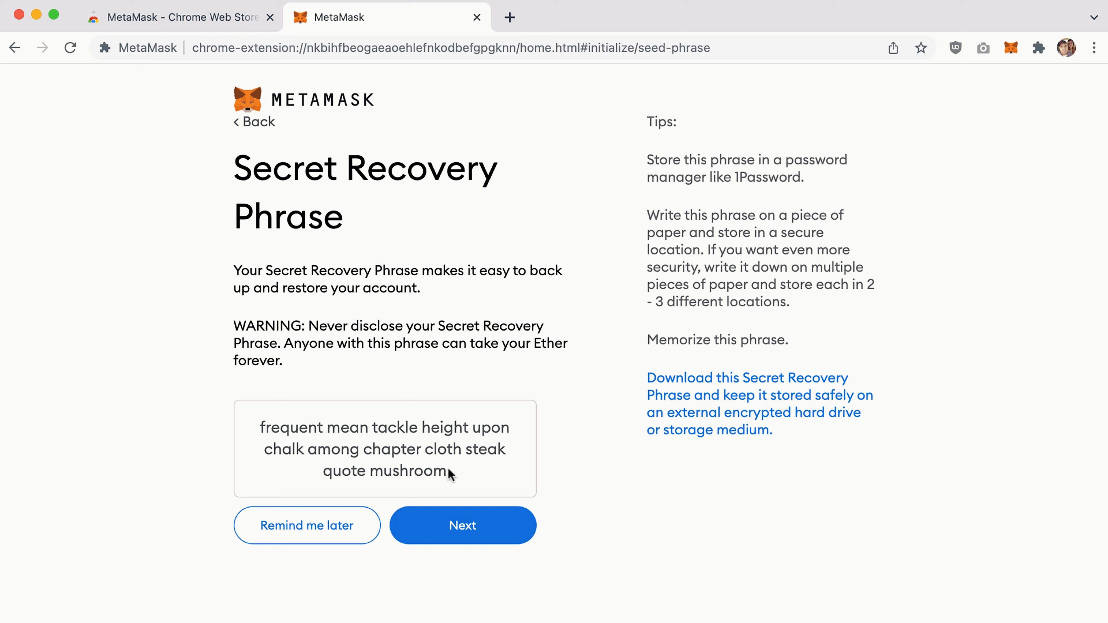
left_click_drag(450, 474, 298, 431)
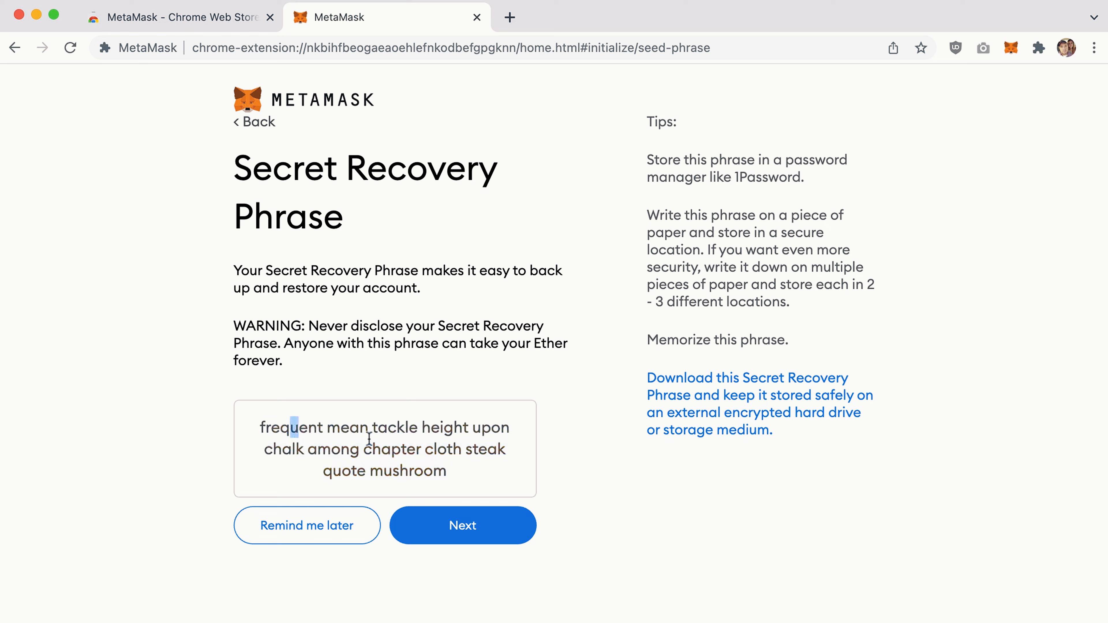
left_click(382, 428)
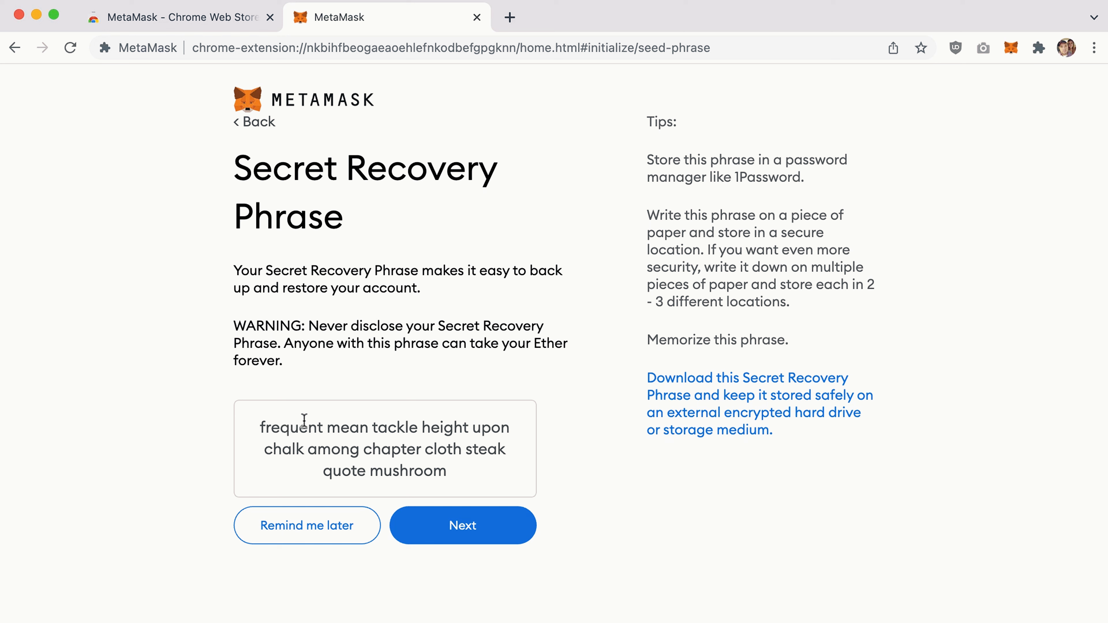
Select the 12-word recovery phrase text several times to review it.
left_click_drag(267, 427, 460, 474)
left_click(360, 435)
left_click_drag(455, 477, 252, 434)
left_click(326, 433)
left_click_drag(447, 472, 253, 423)
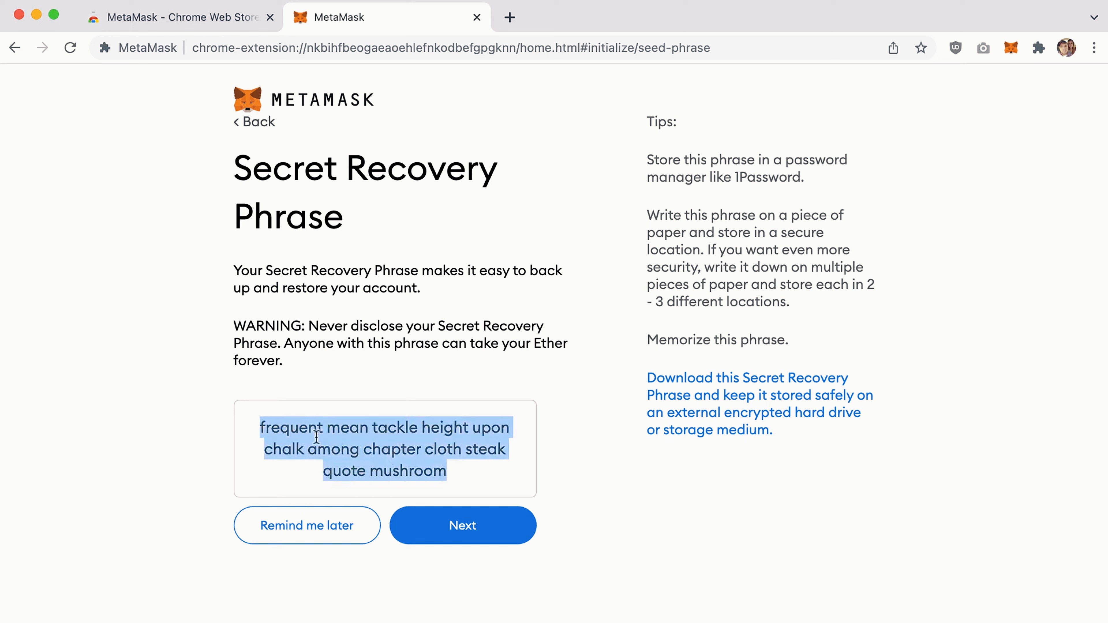
left_click(340, 436)
Go to the confirmation page and pick the first six recovery words in order.
left_click(459, 529)
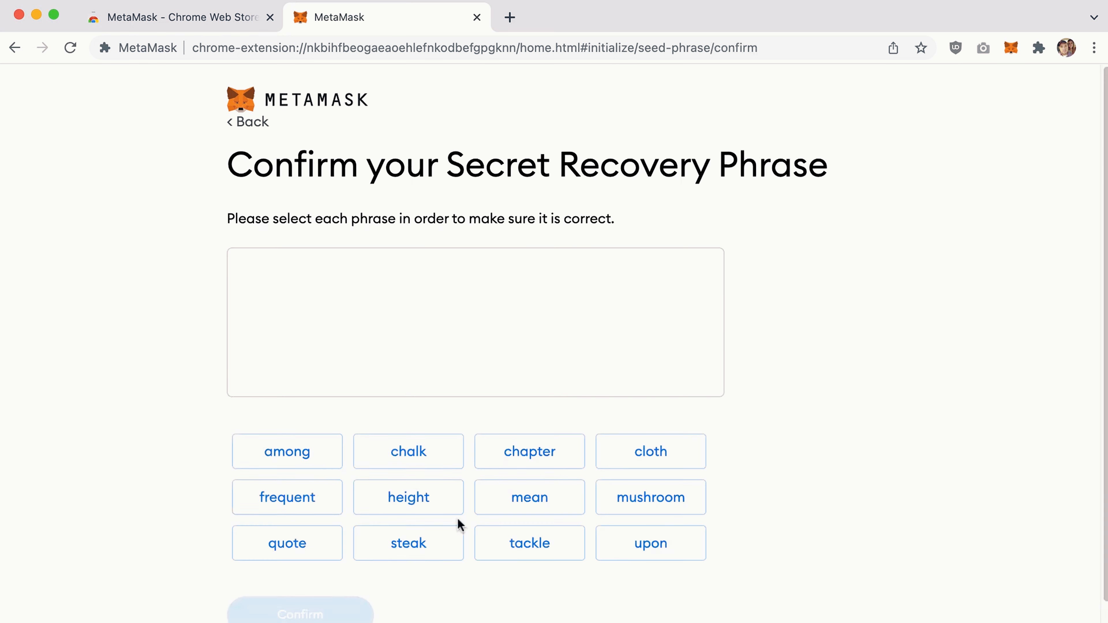
scroll(445, 371, "down", 1)
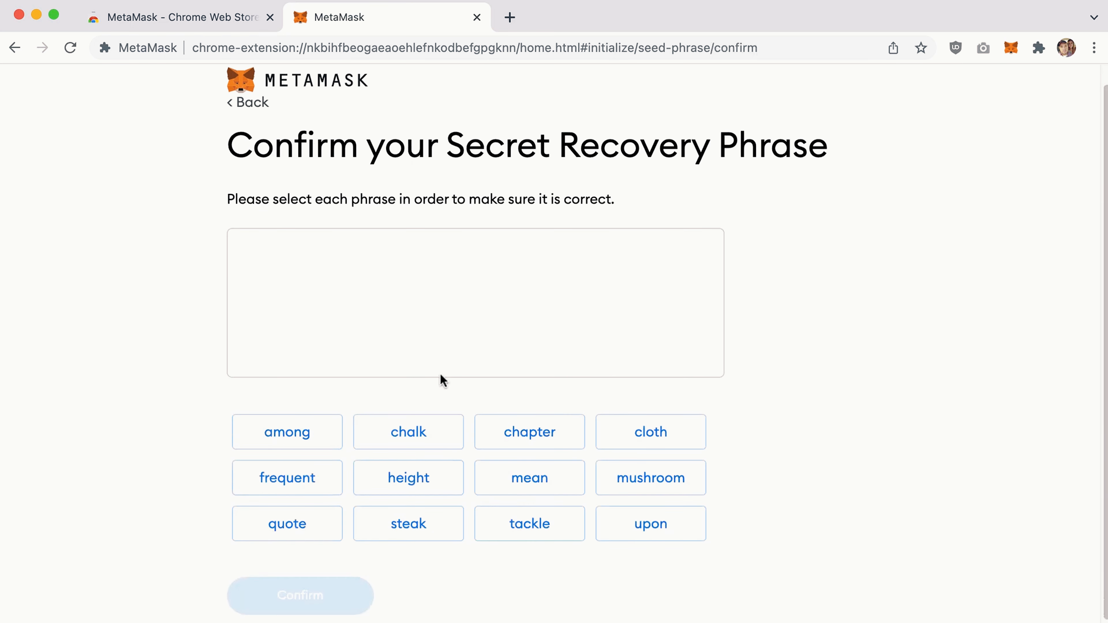
scroll(429, 379, "up", 1)
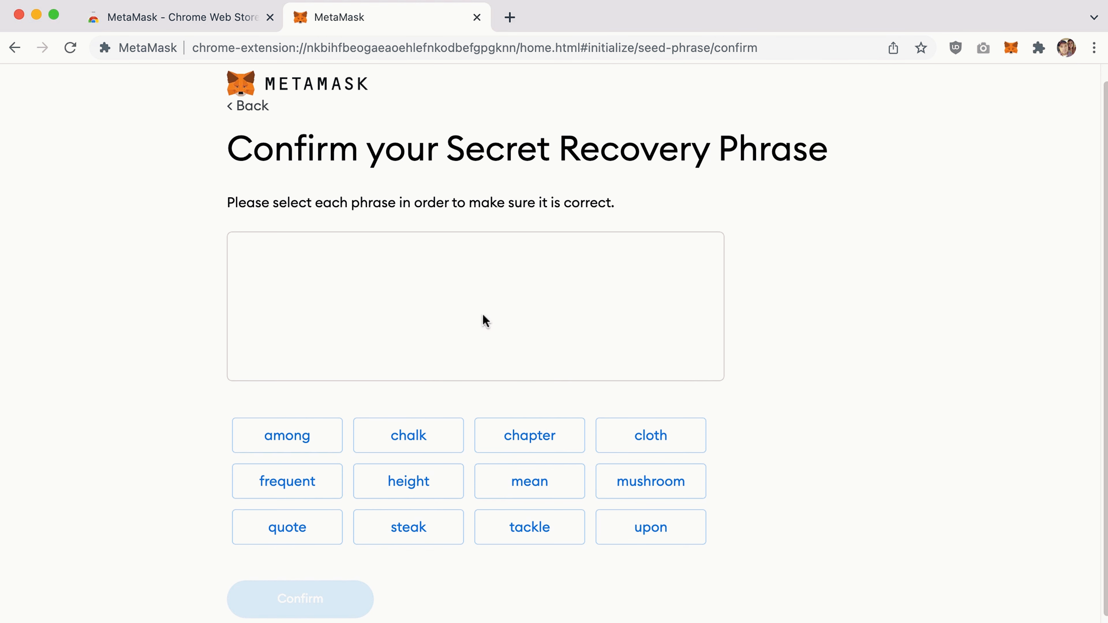
left_click(305, 484)
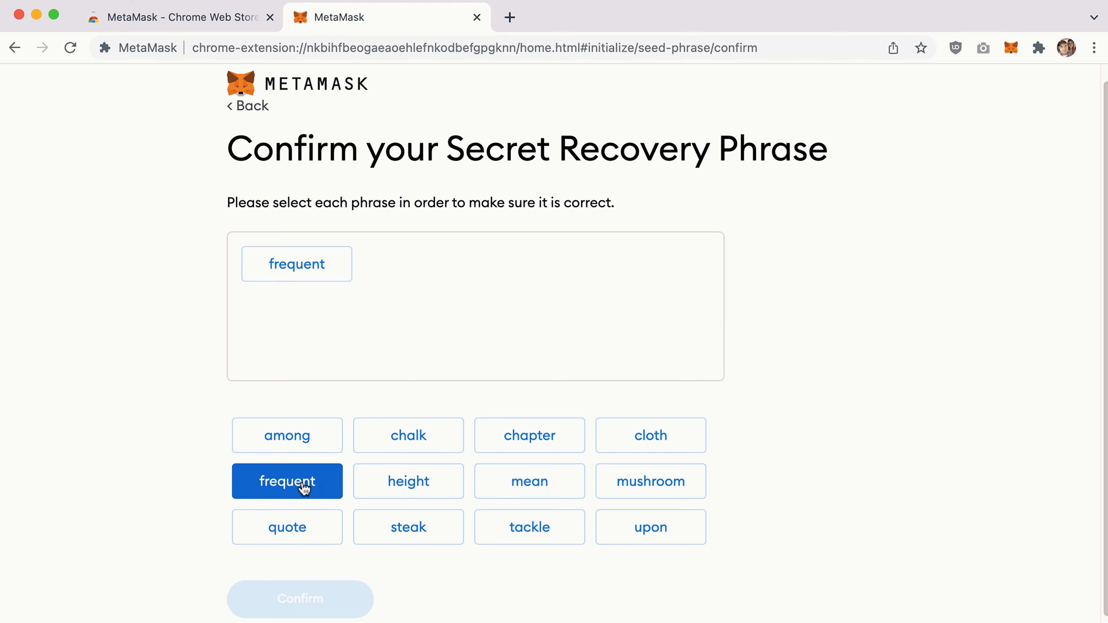
left_click(530, 493)
left_click(529, 537)
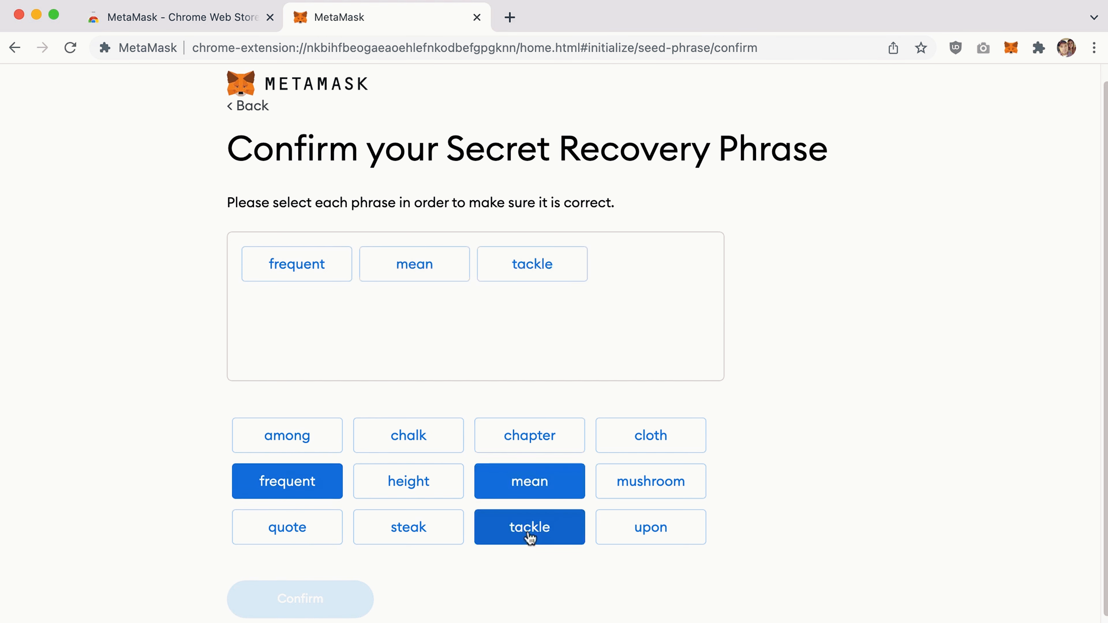
left_click(401, 491)
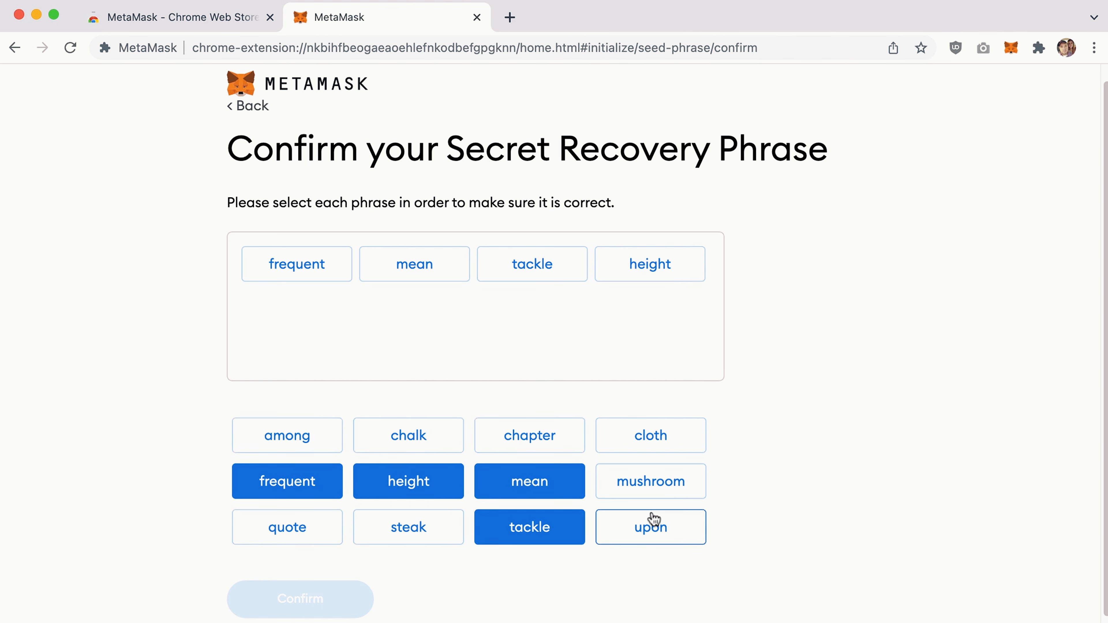
left_click(653, 520)
left_click(412, 441)
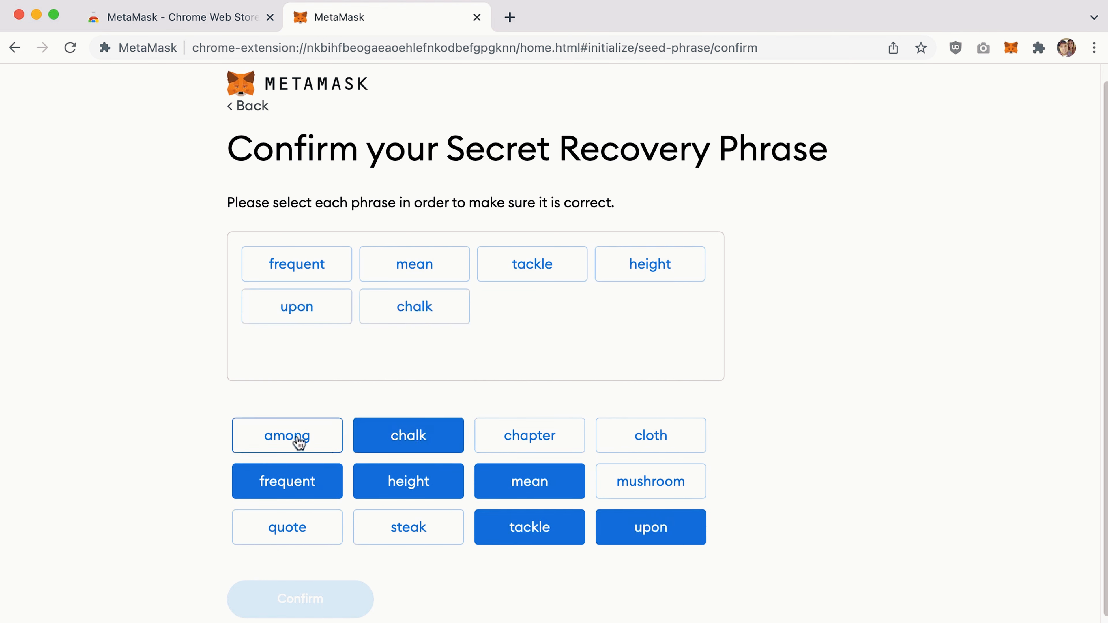
Pick the remaining six recovery words in order and confirm the phrase.
left_click(298, 439)
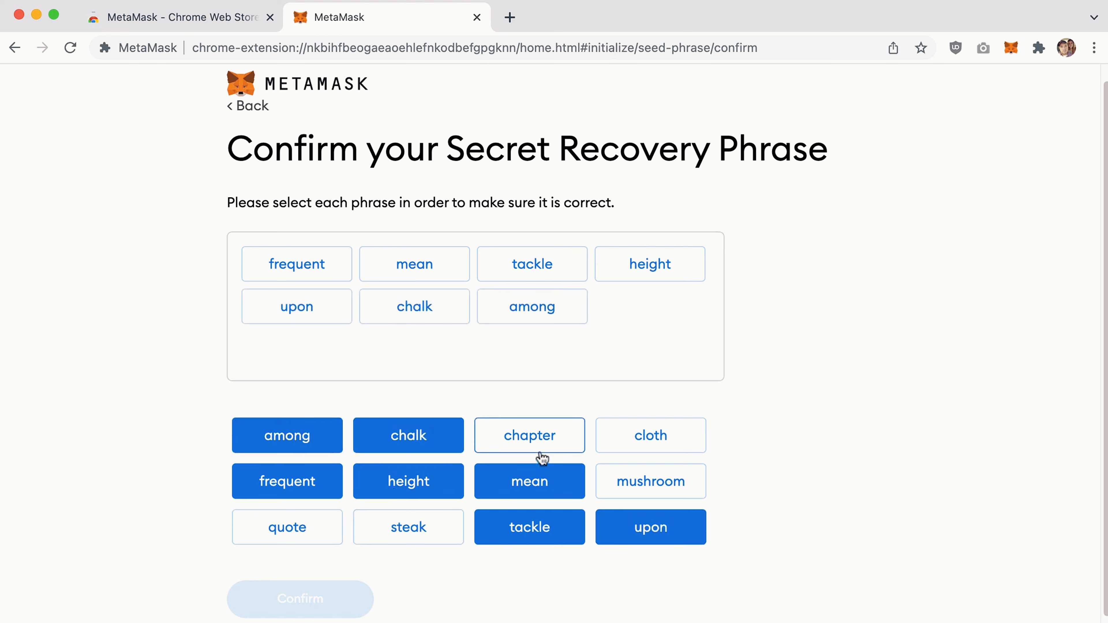
left_click(540, 449)
left_click(639, 441)
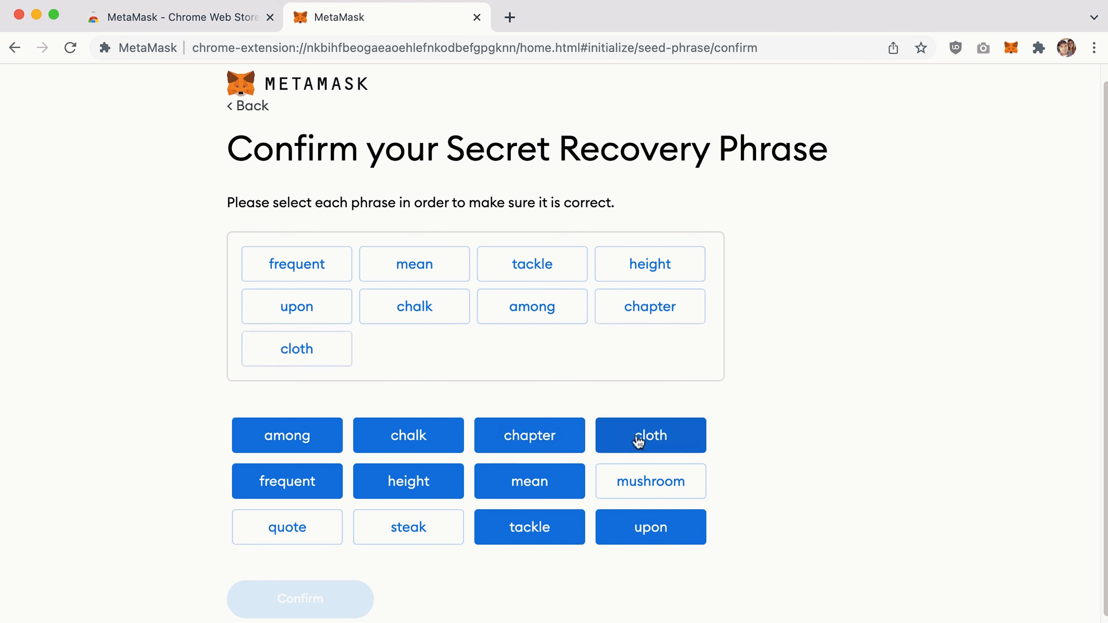
left_click(415, 541)
left_click(288, 528)
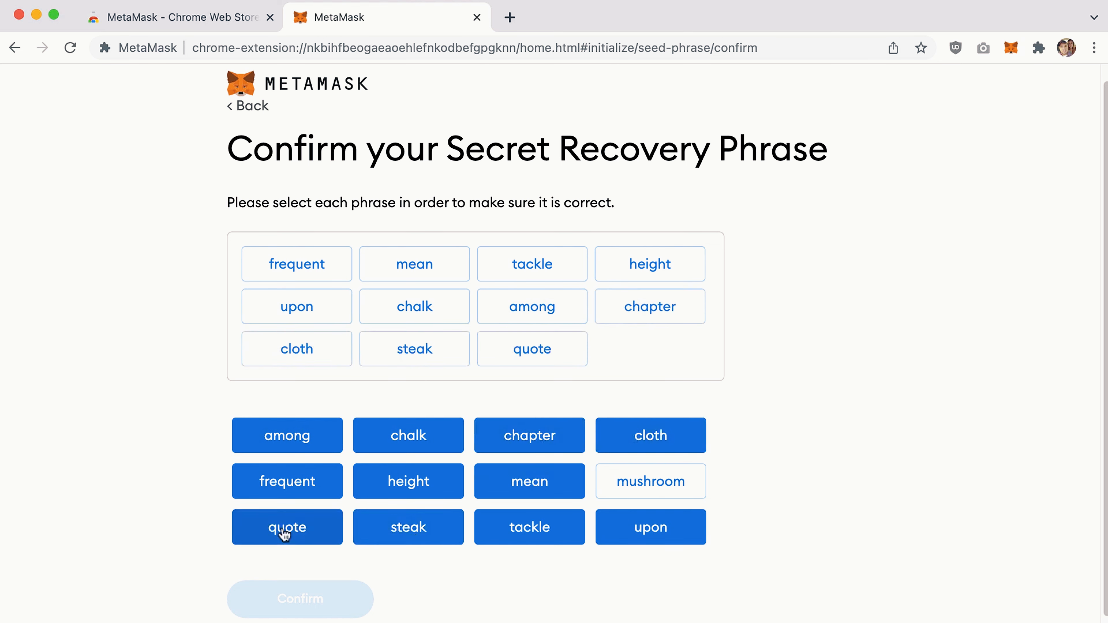
left_click(658, 493)
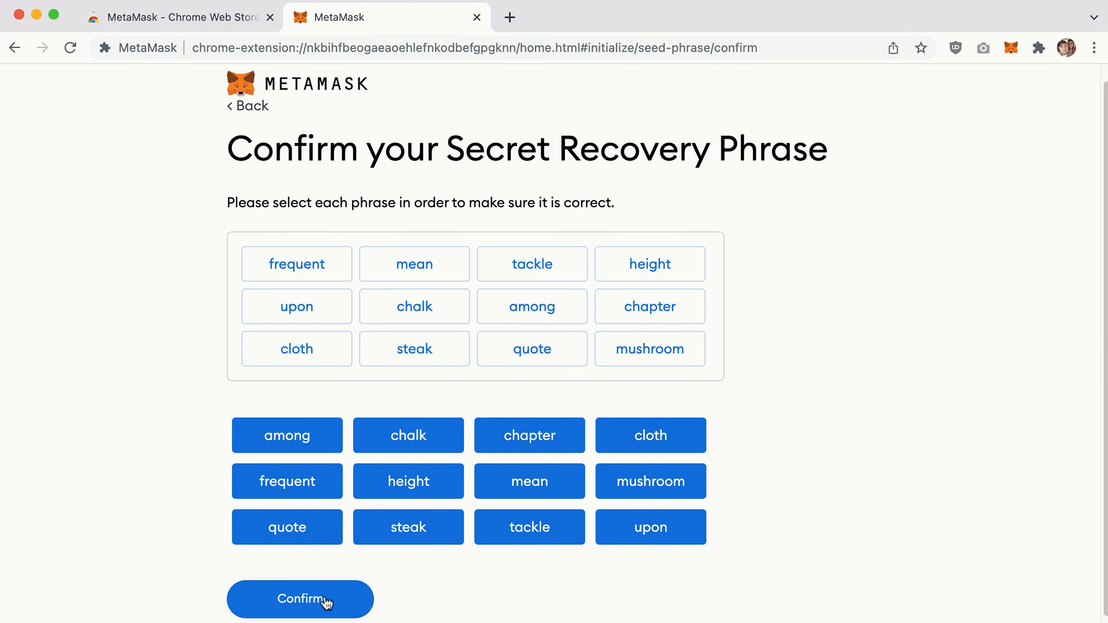
left_click(324, 601)
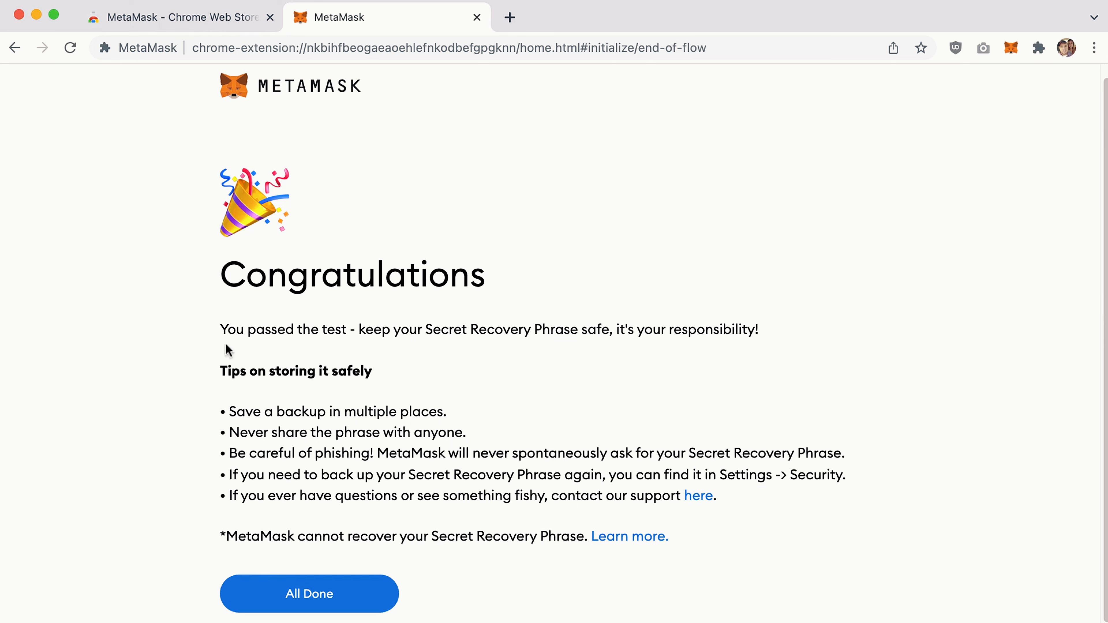
Finish setup with All Done, dismiss the What's new popup, and load thenewboston.com in a new tab.
left_click(316, 597)
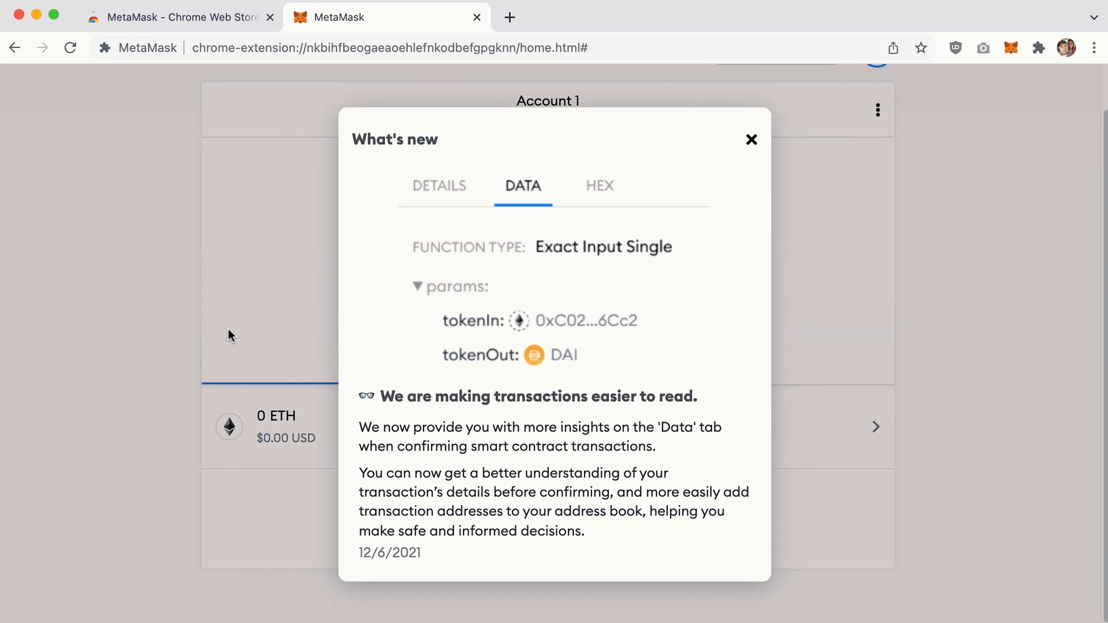
left_click(751, 140)
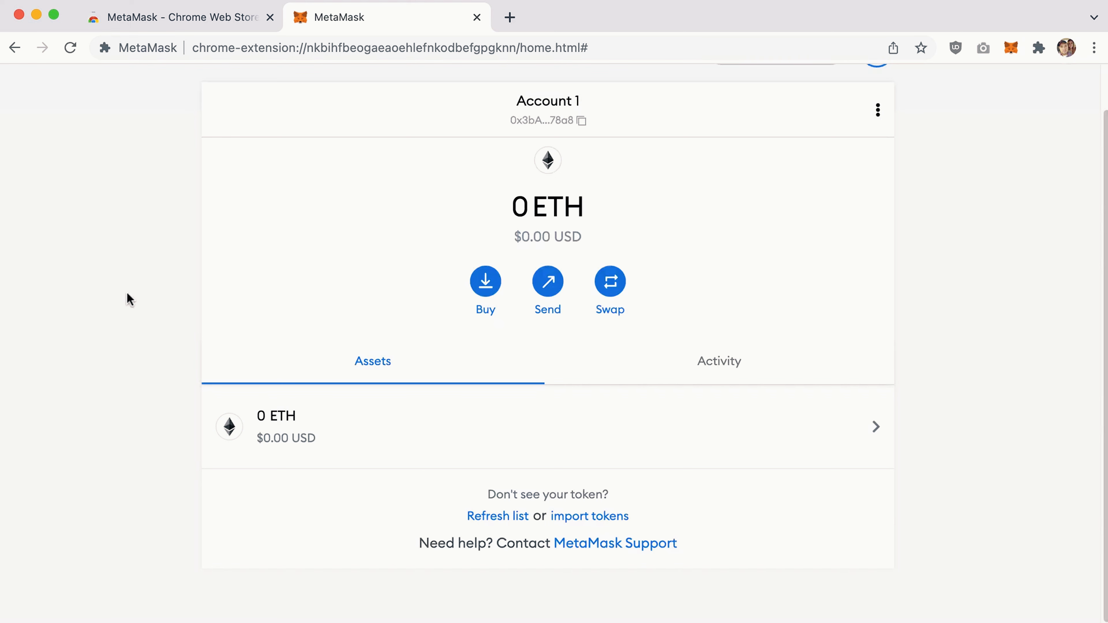
scroll(129, 299, "up", 2)
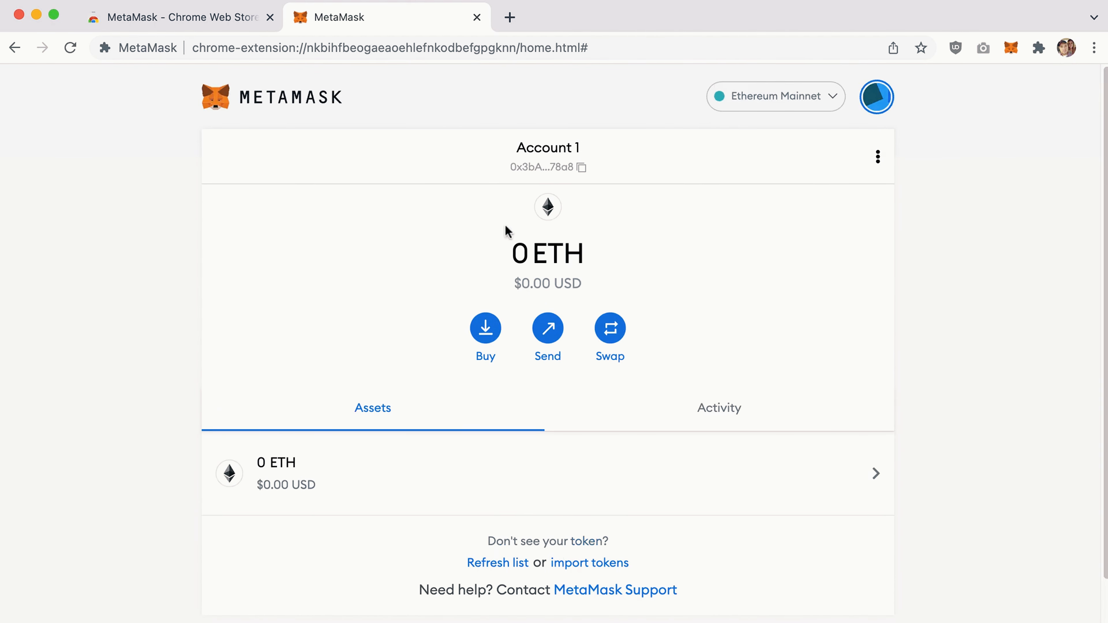
left_click(510, 19)
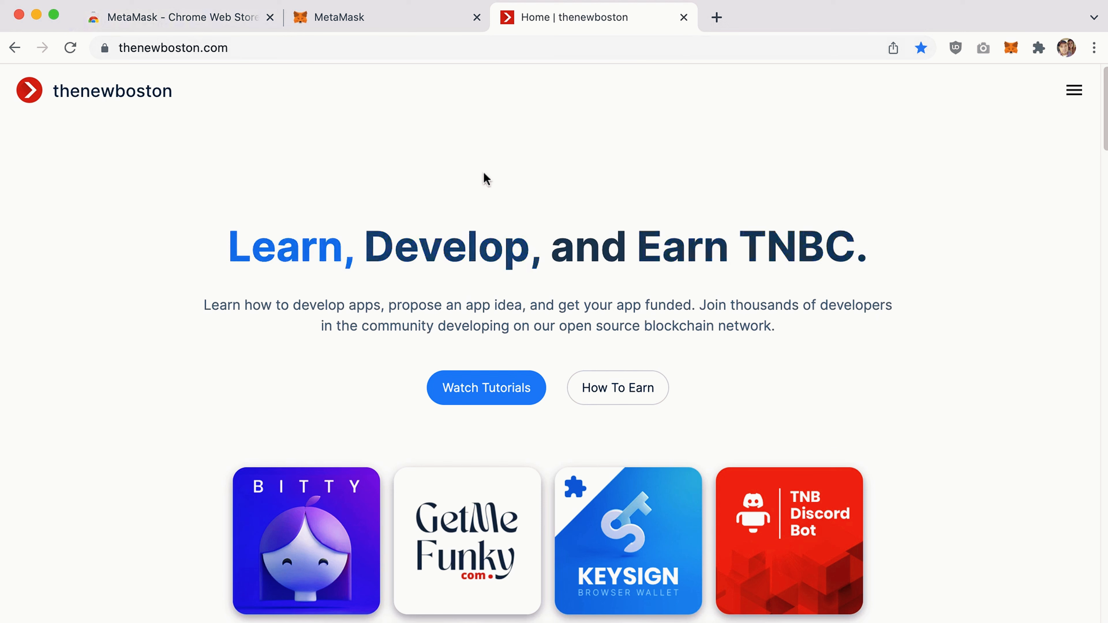
Open the wallet popup over thenewboston, use Expand view for a full-page wallet, then close that tab.
left_click(363, 18)
left_click(656, 13)
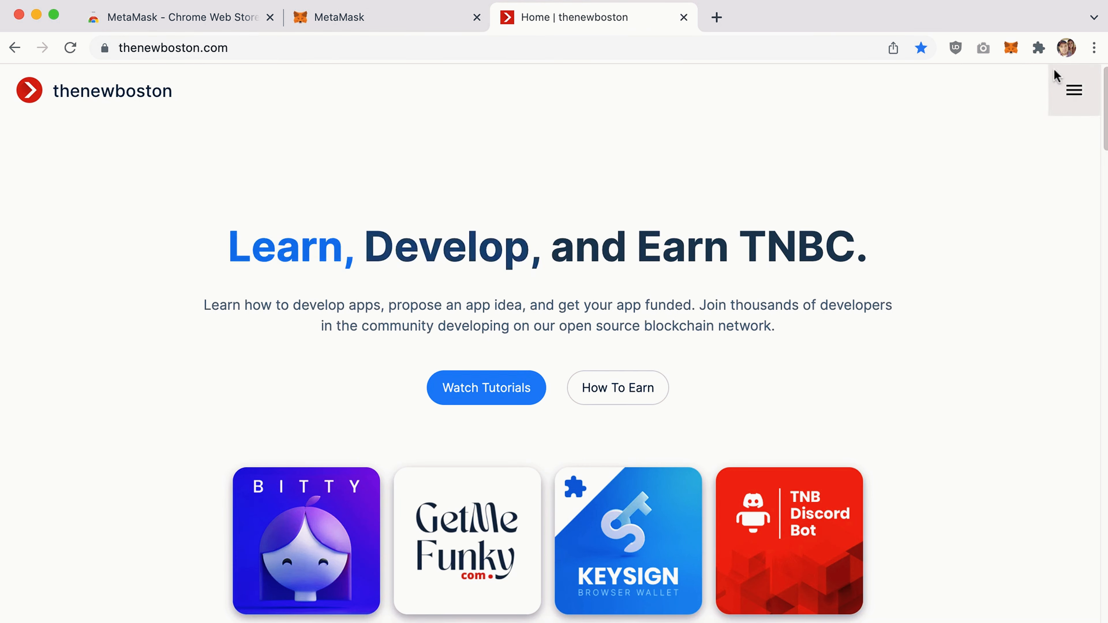
left_click(1011, 48)
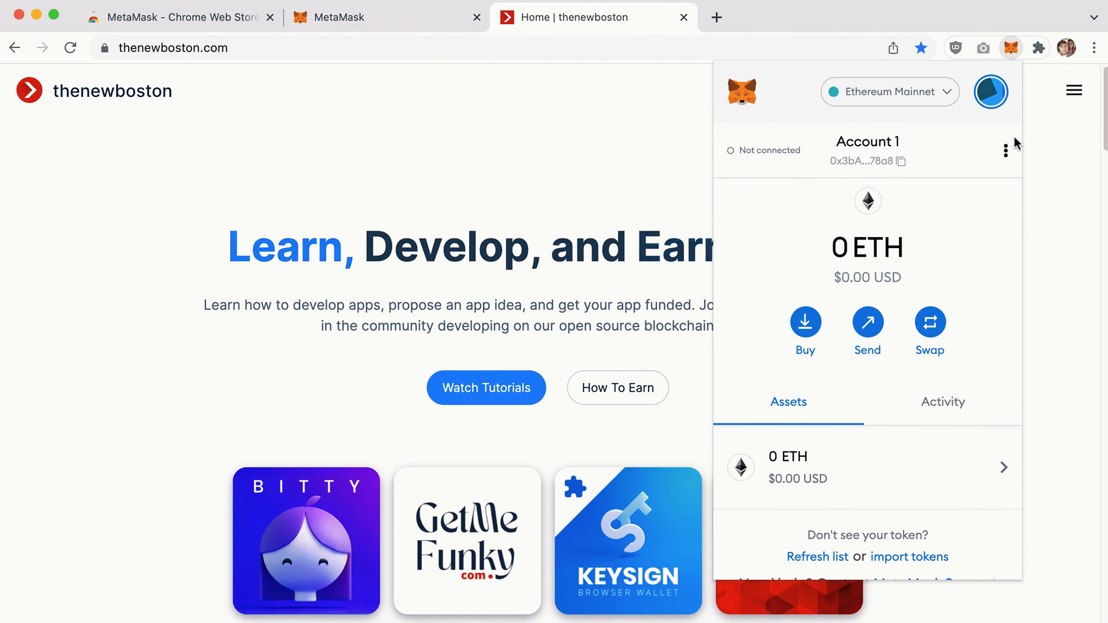
left_click(1006, 150)
left_click(898, 234)
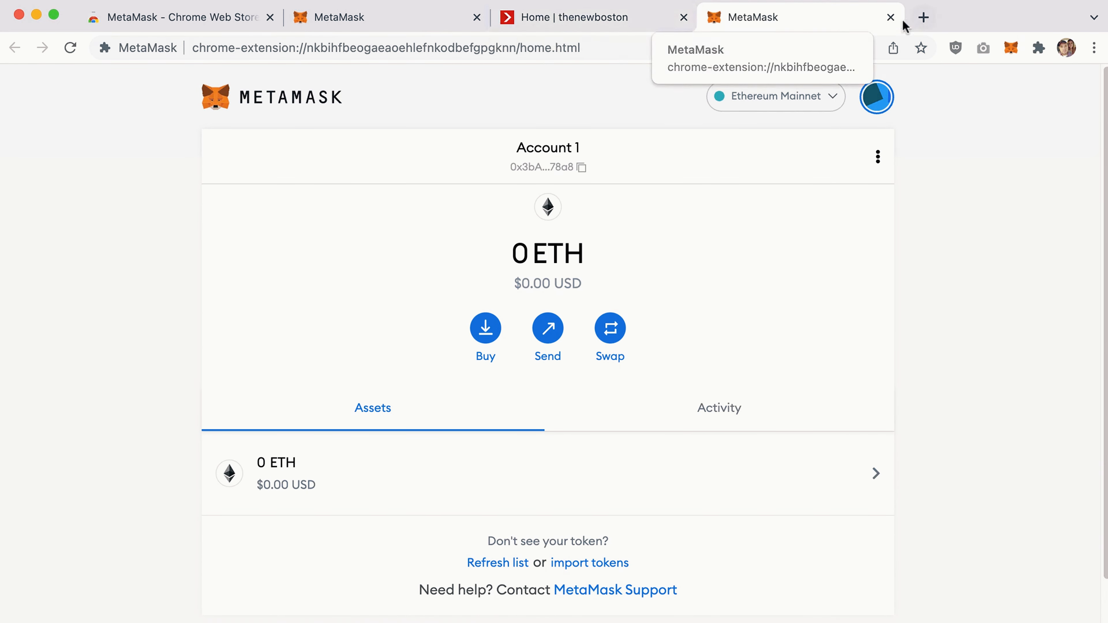
left_click(890, 17)
Reopen the wallet popup, go to the full-page wallet tab, and close the thenewboston tab.
left_click(1011, 49)
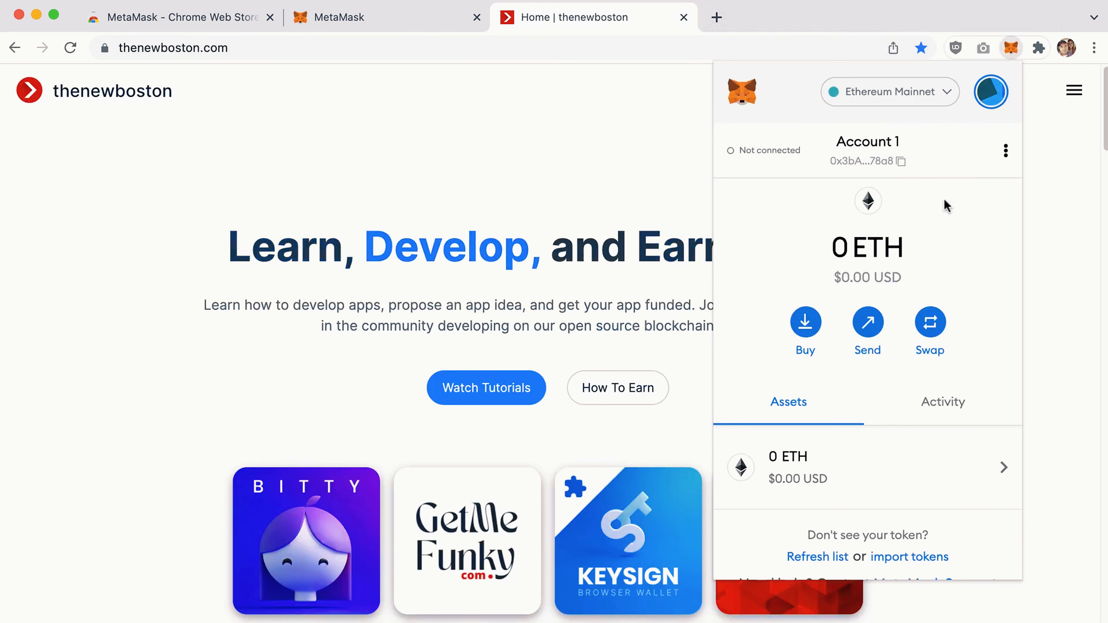
scroll(865, 415, "down", 2)
scroll(880, 425, "up", 2)
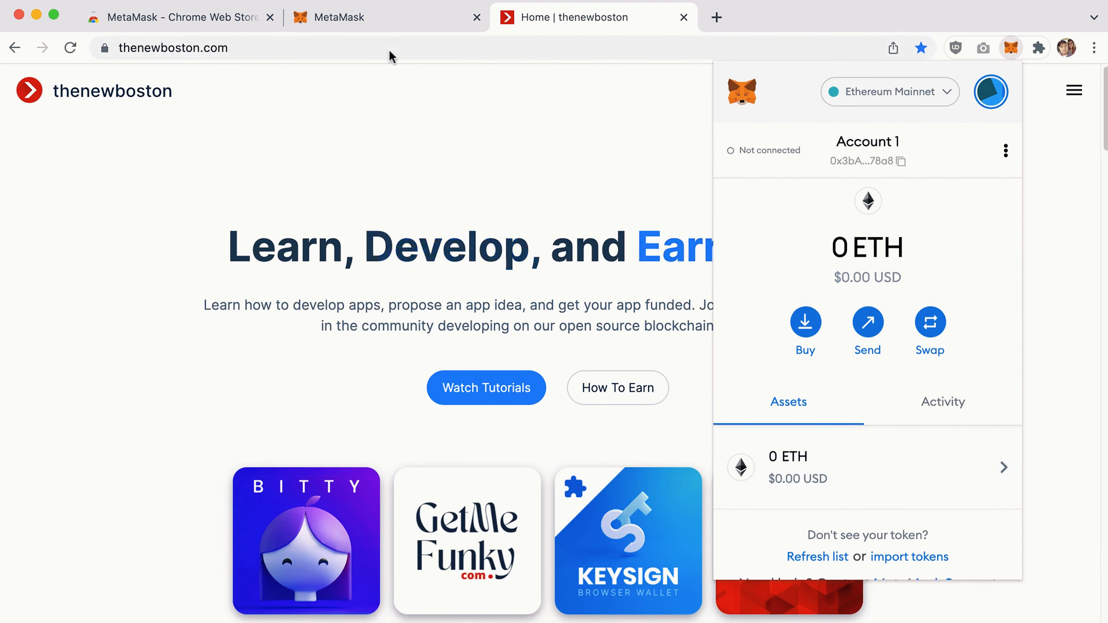
left_click(384, 19)
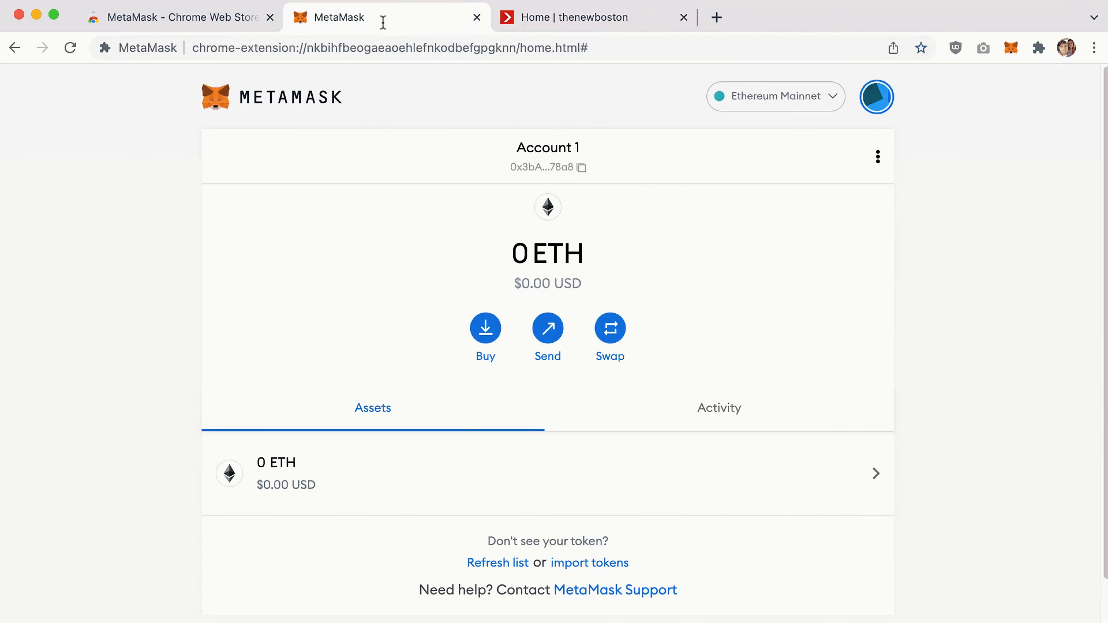
left_click(602, 21)
left_click(684, 18)
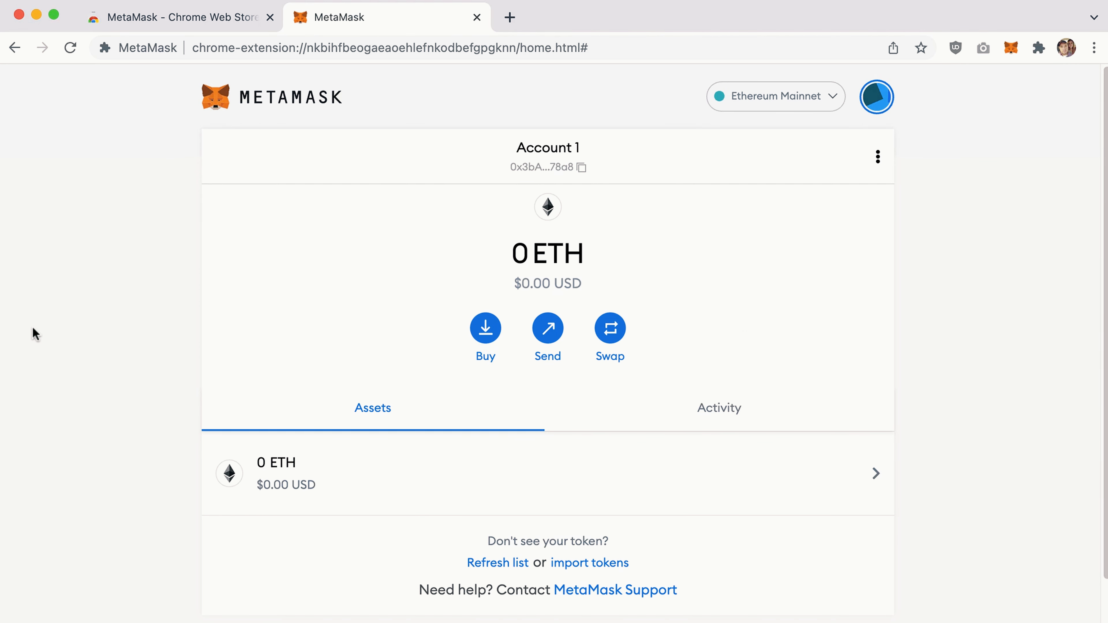
Zoom the wallet page to 110%, copy the Account 1 address, and show the network list.
key("super+equal")
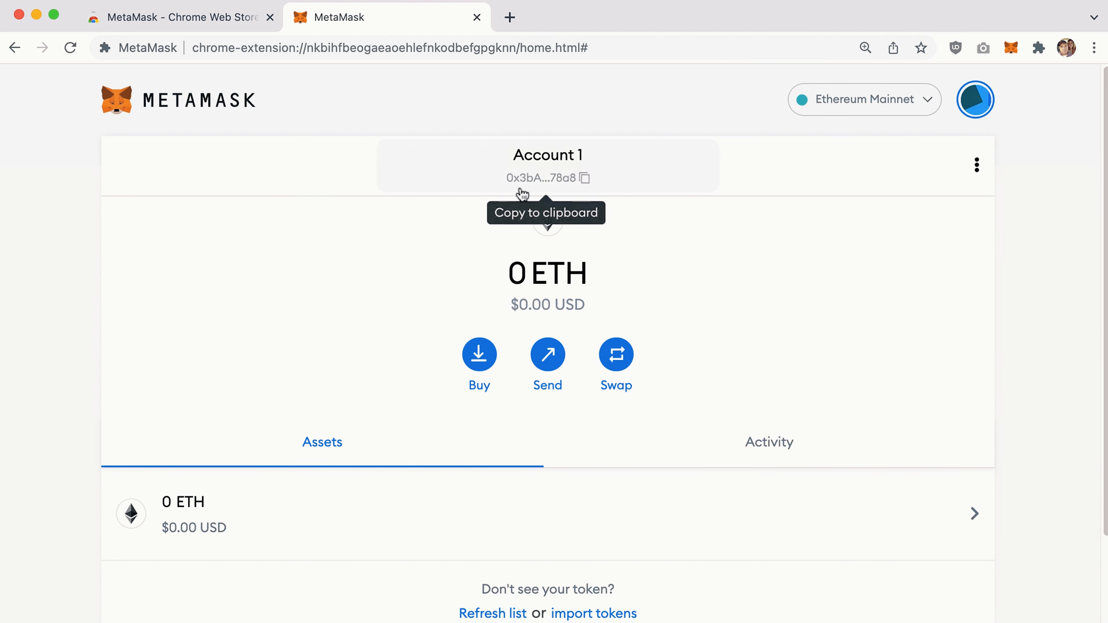
left_click(583, 179)
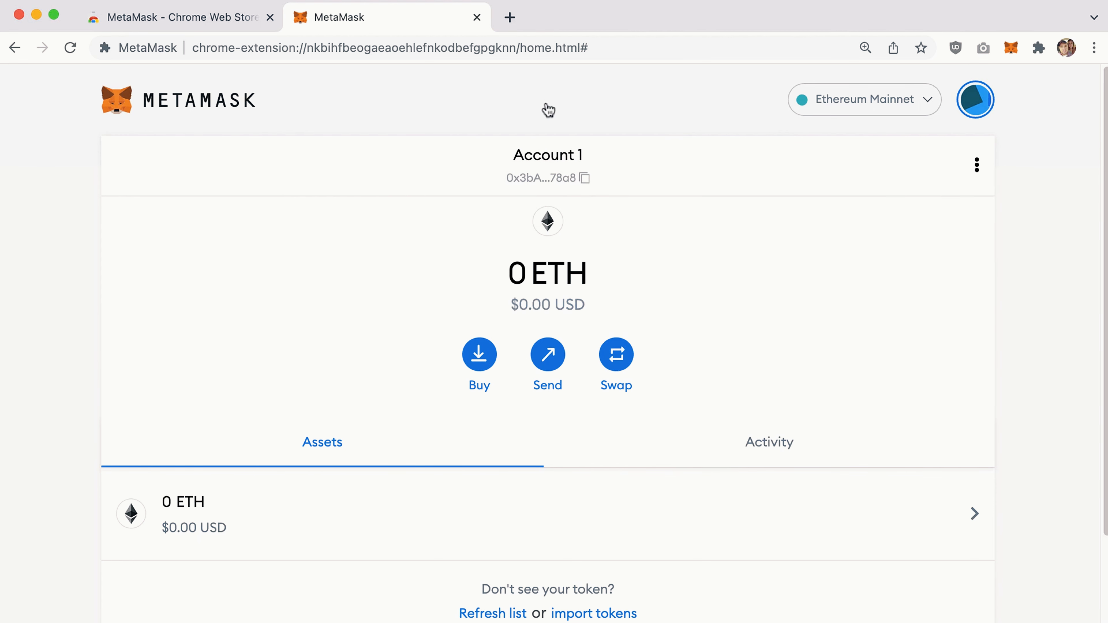
left_click(583, 180)
left_click(880, 102)
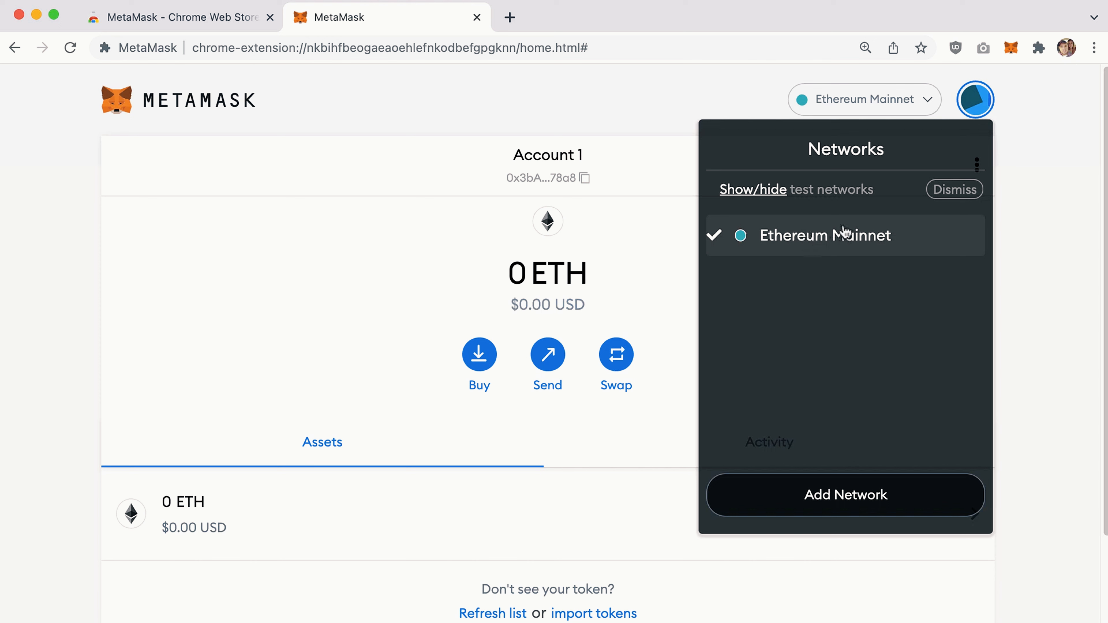
Switch Show test networks ON in Settings, close Settings, and check the network list again.
left_click(762, 192)
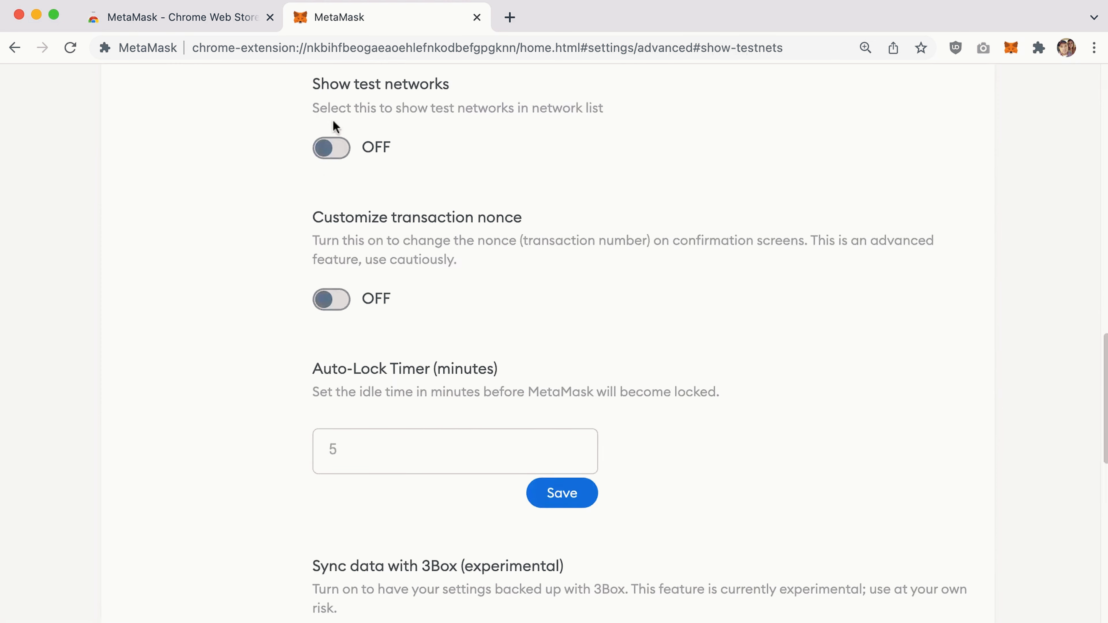
left_click(334, 148)
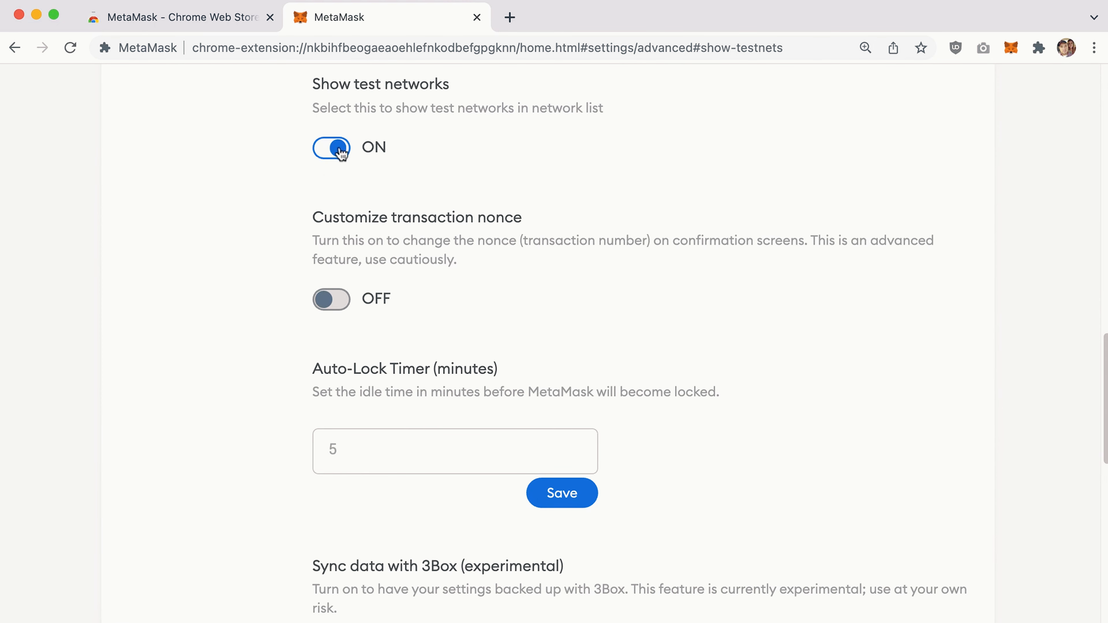
scroll(479, 317, "up", 1)
scroll(478, 318, "up", 15)
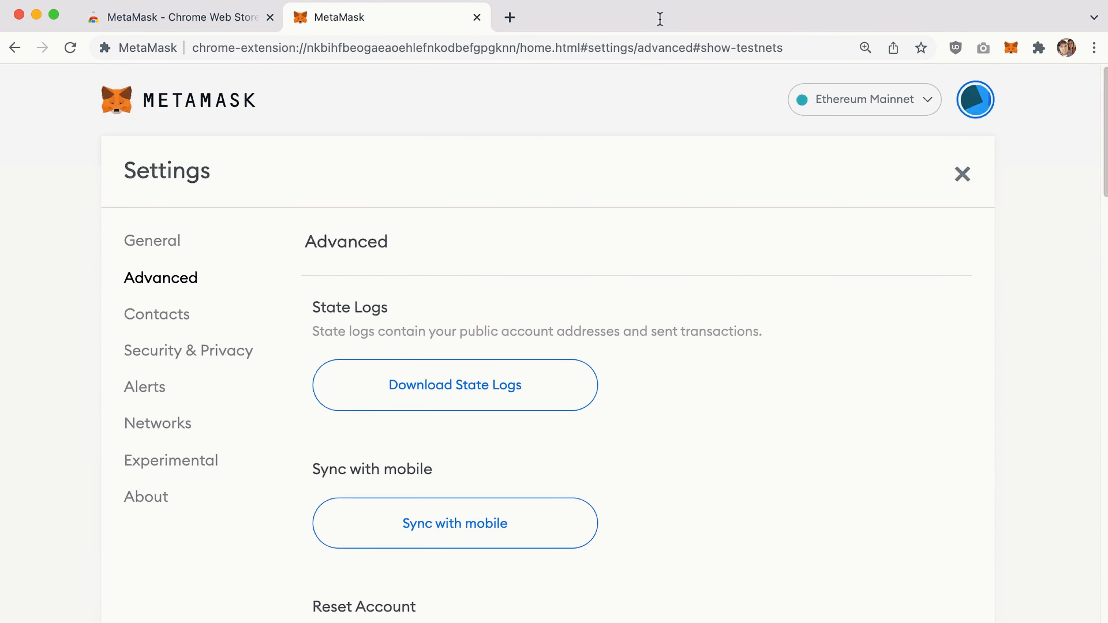
left_click(962, 175)
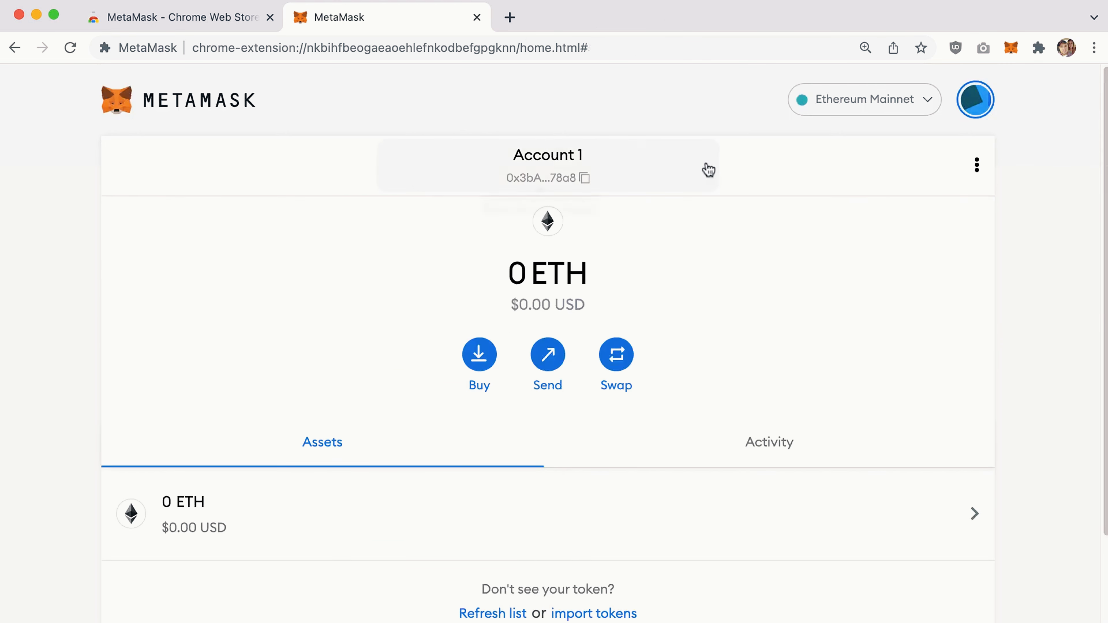
left_click(863, 100)
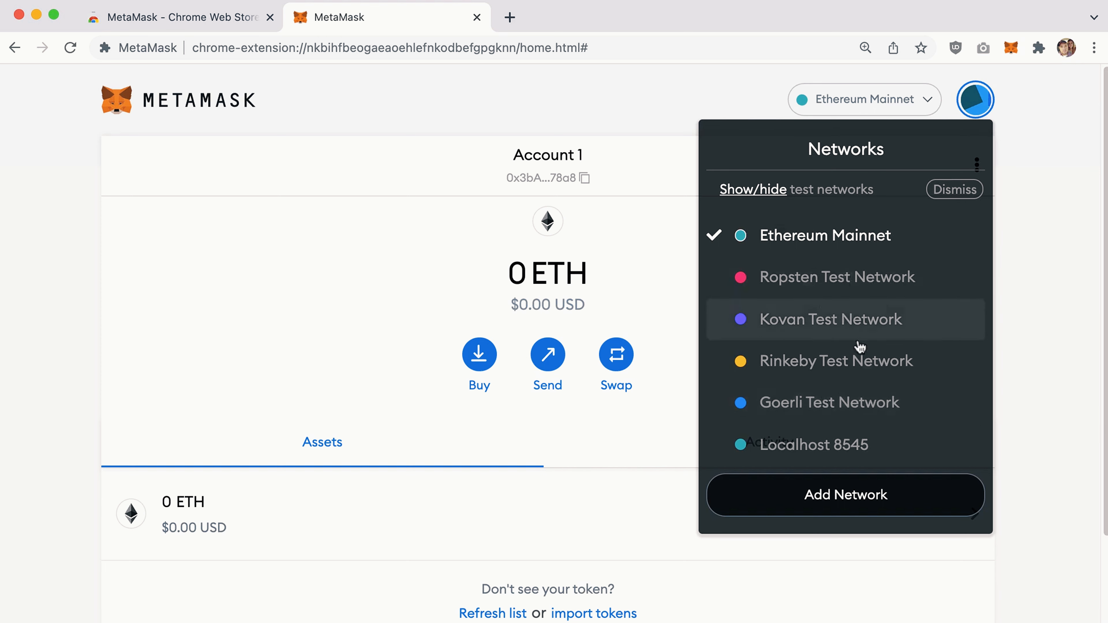
Try Rinkeby, Ethereum Mainnet and Ropsten in turn, ending on the Rinkeby Test Network.
left_click(812, 362)
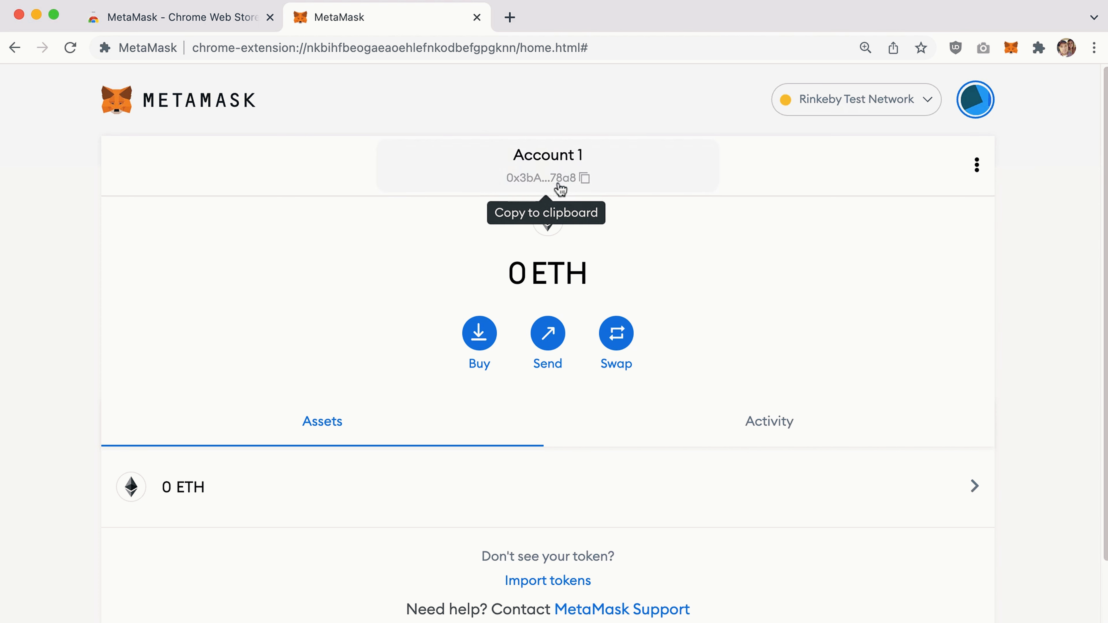
left_click(834, 105)
left_click(815, 241)
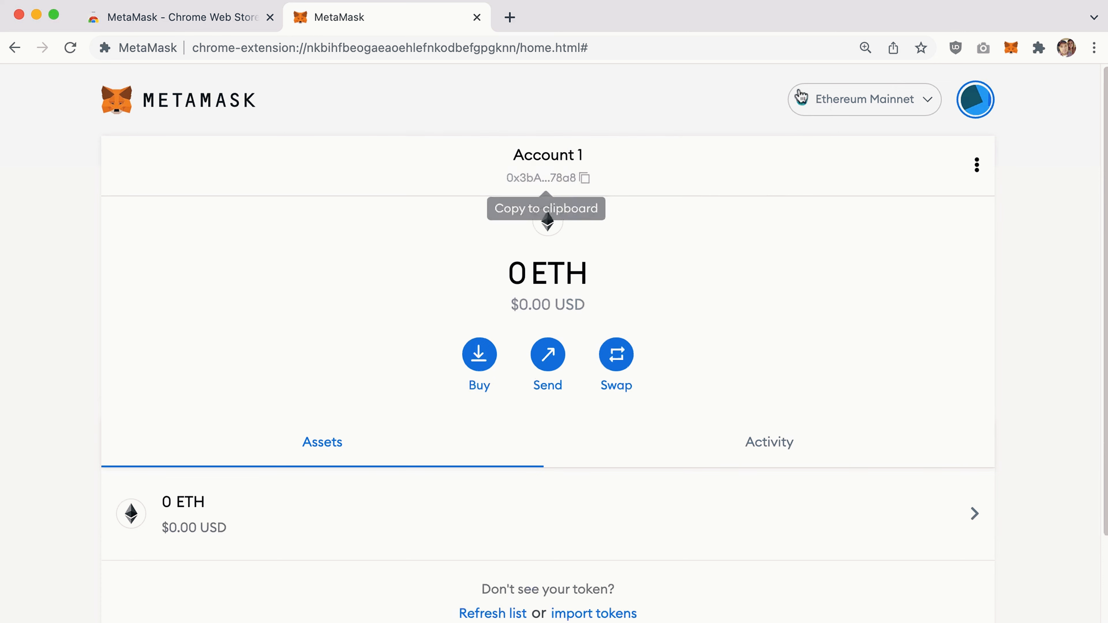
left_click(839, 99)
left_click(843, 285)
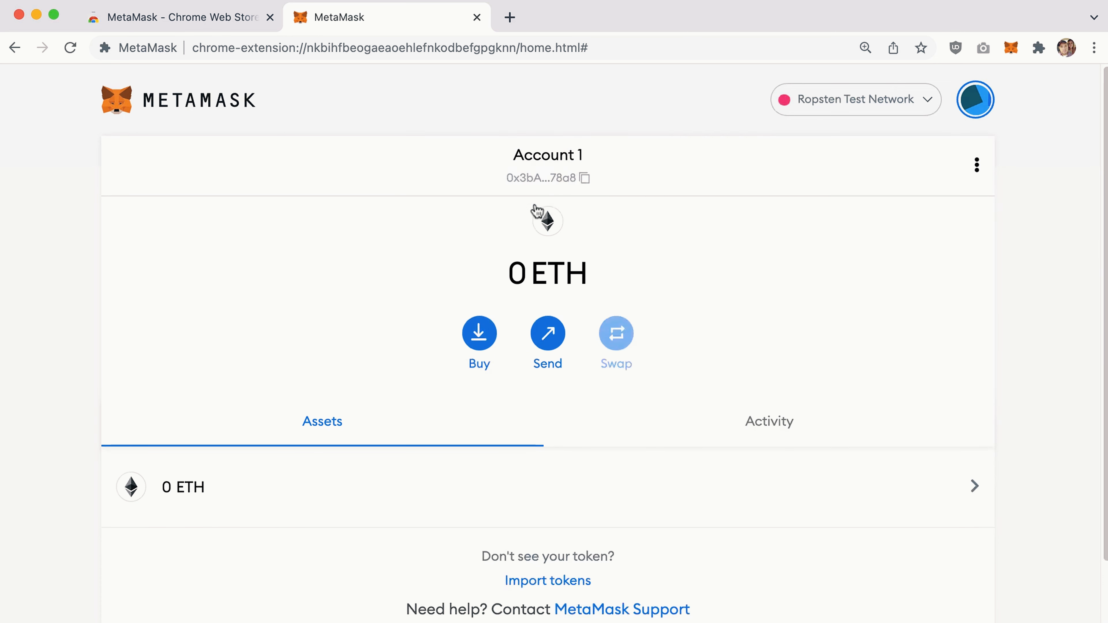
left_click(834, 101)
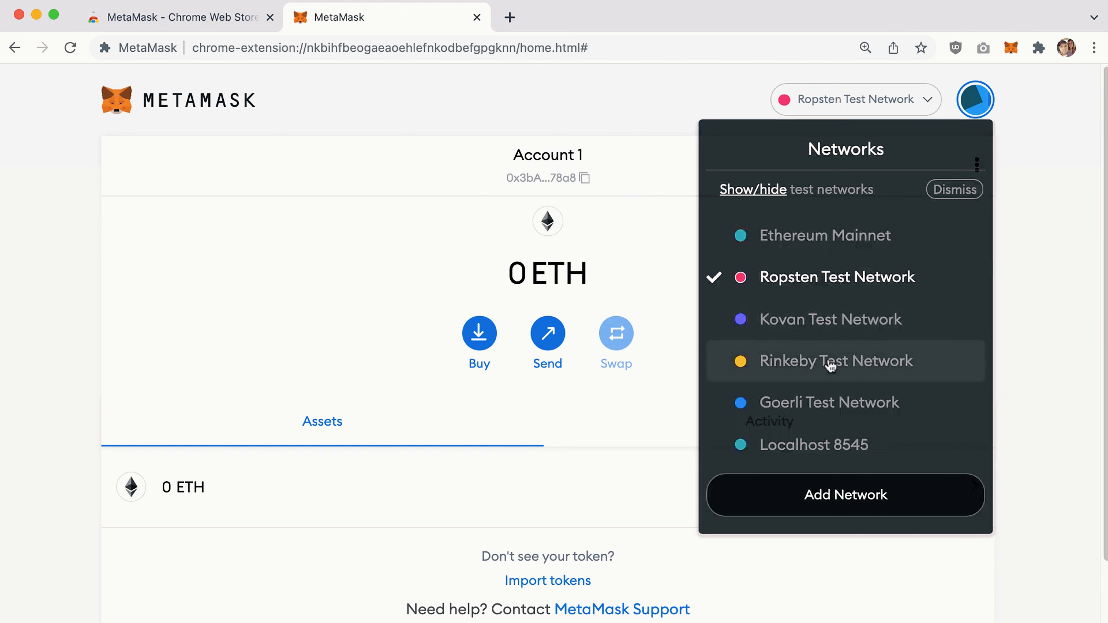
left_click(830, 364)
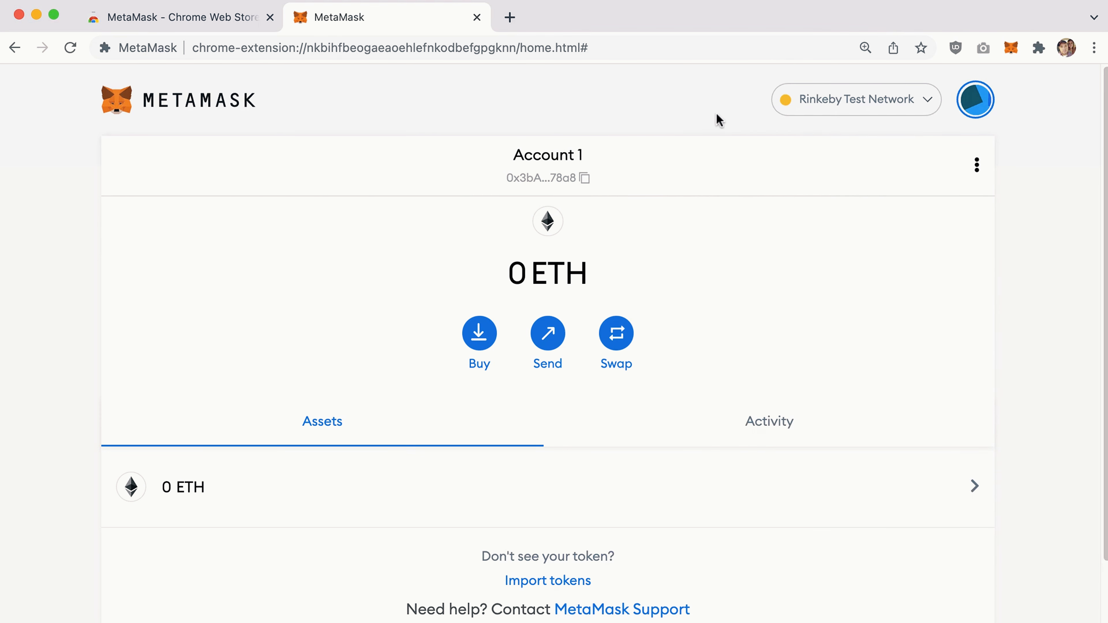
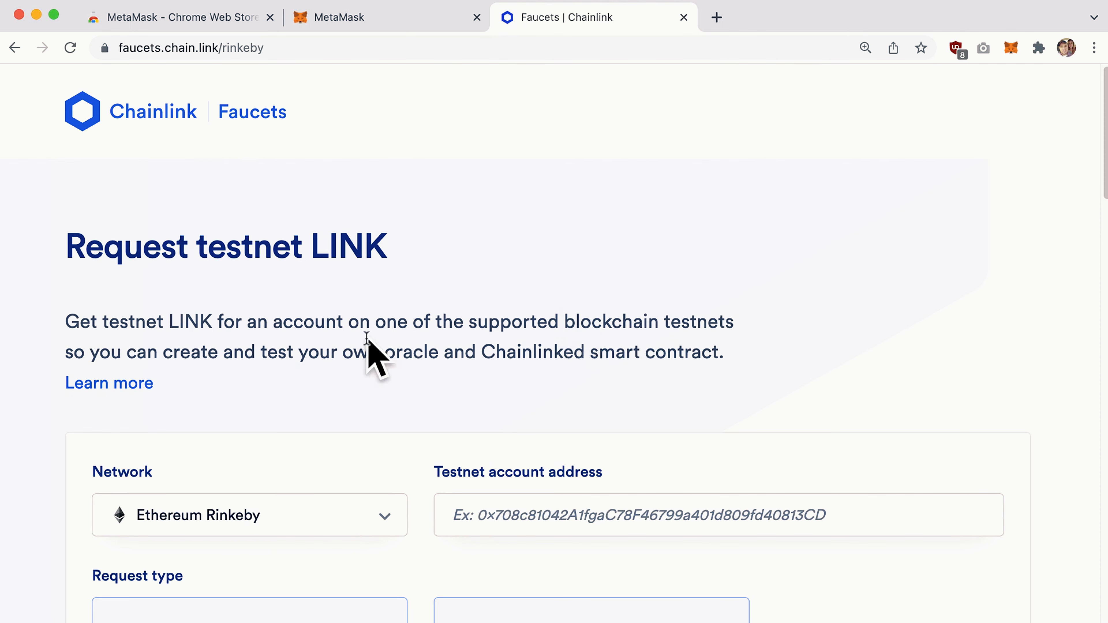
Copy the Account 1 address from MetaMask and paste it into the Chainlink faucet's address field.
scroll(474, 244, "down", 5)
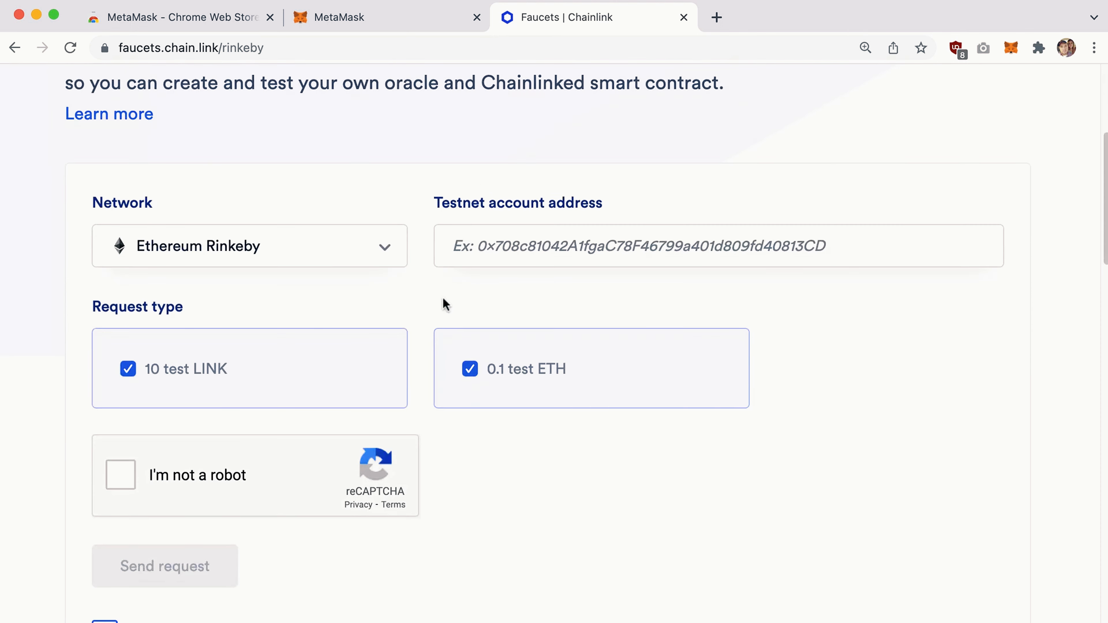
scroll(441, 322, "up", 5)
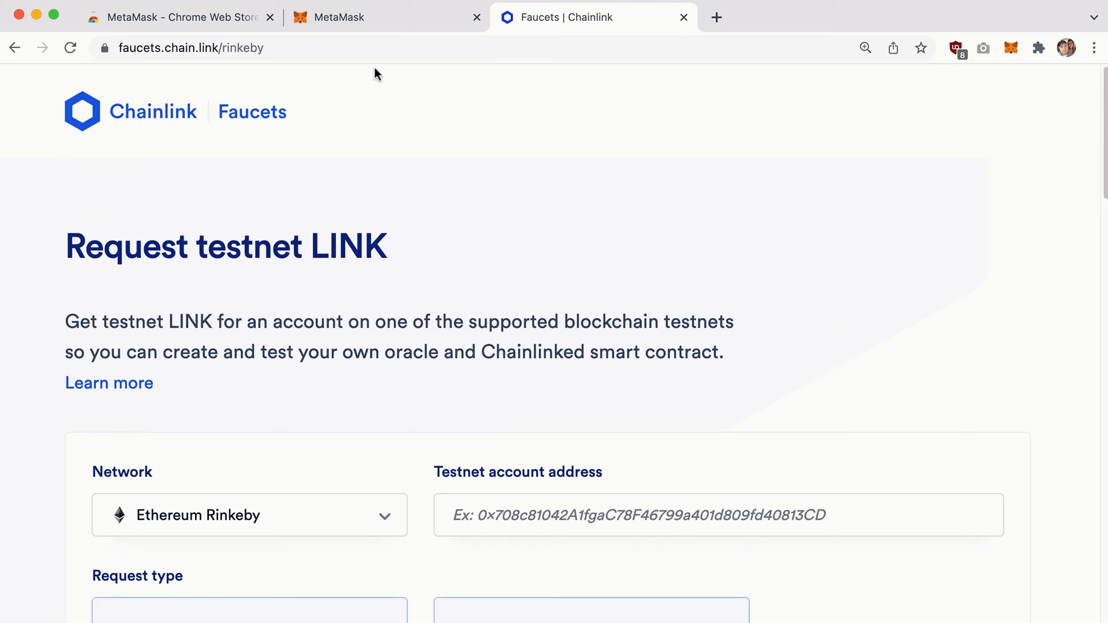
left_click(384, 27)
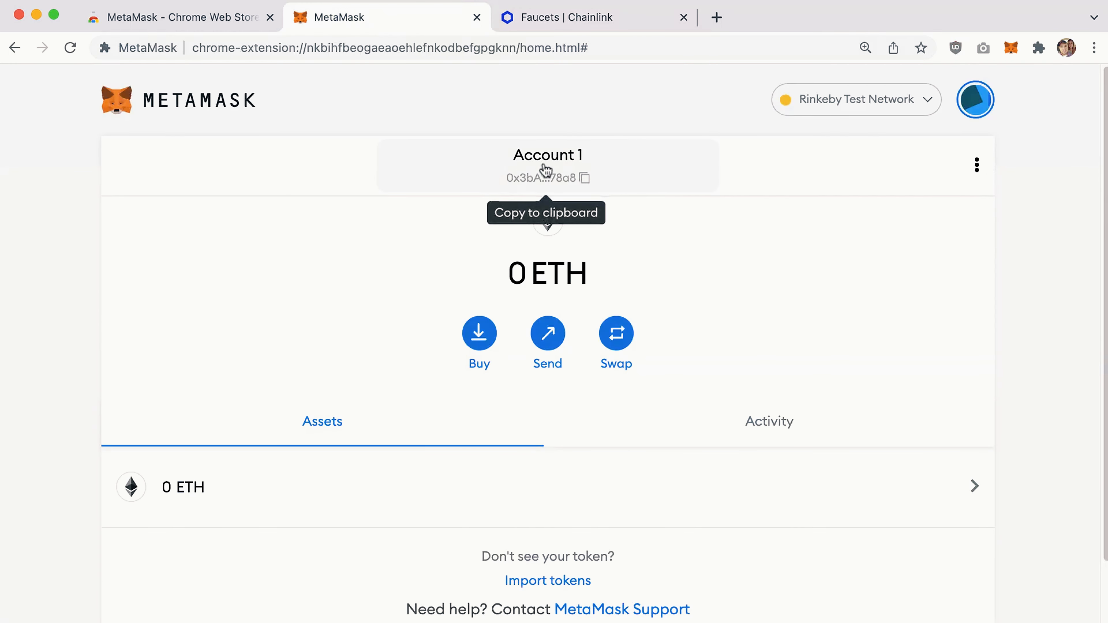
left_click(584, 184)
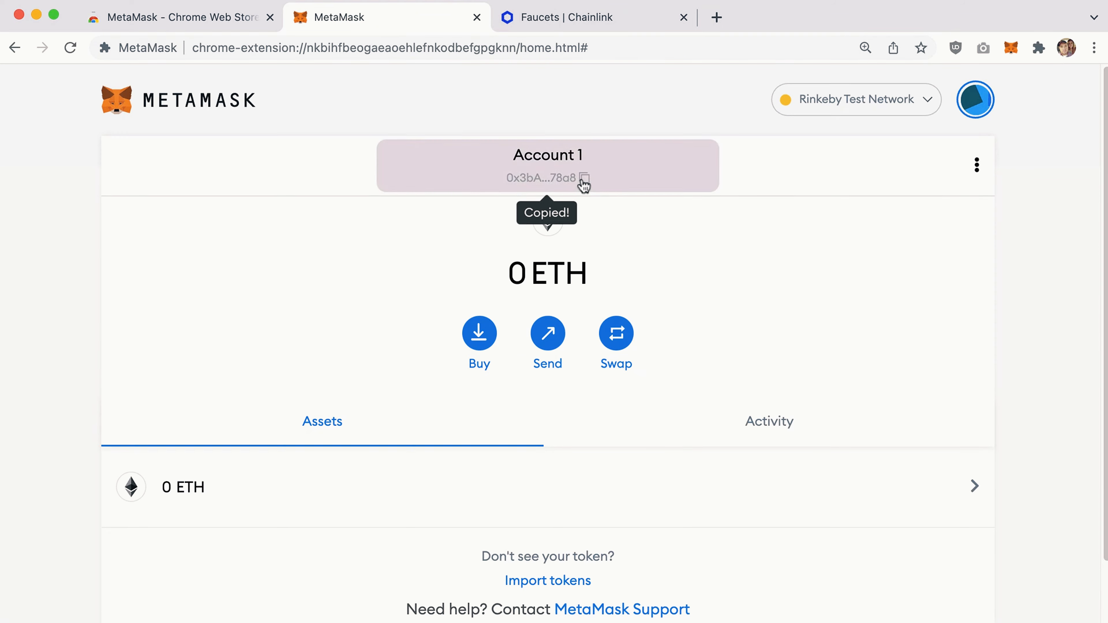
left_click(571, 20)
scroll(396, 269, "down", 5)
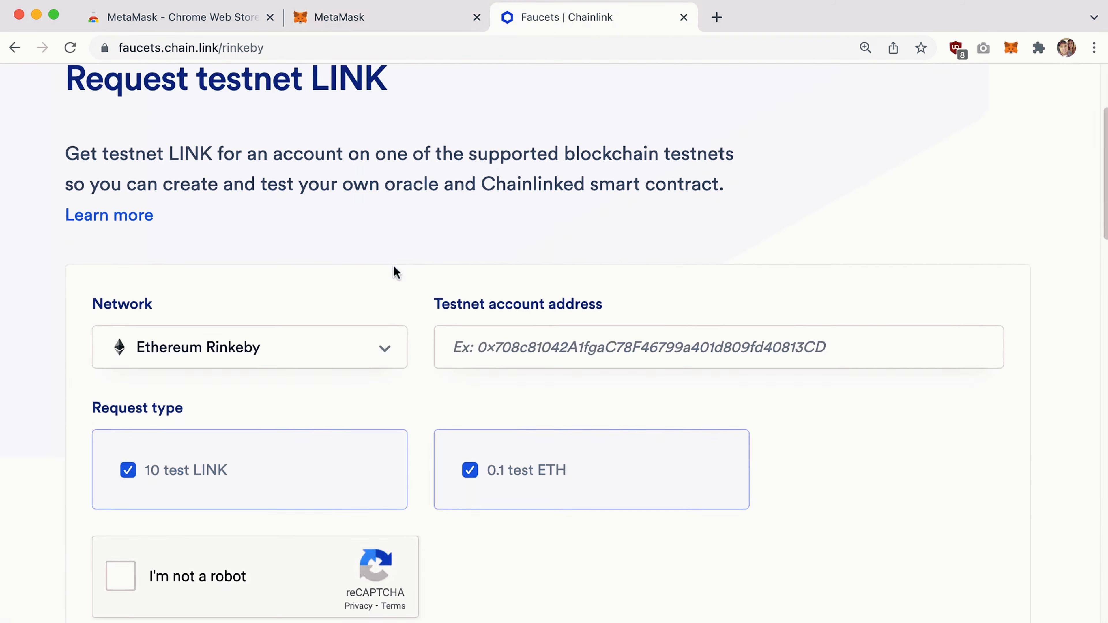
left_click(238, 223)
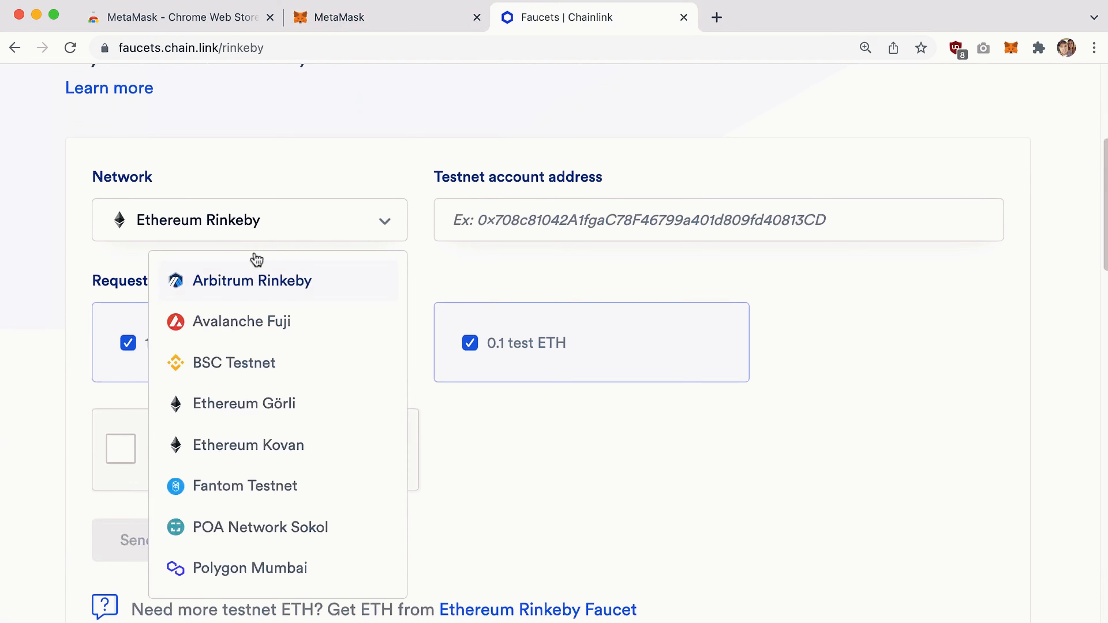
left_click(362, 168)
left_click(482, 220)
type("0x3bA16264dbec01087F5107aa2b4C810c4F6978a8")
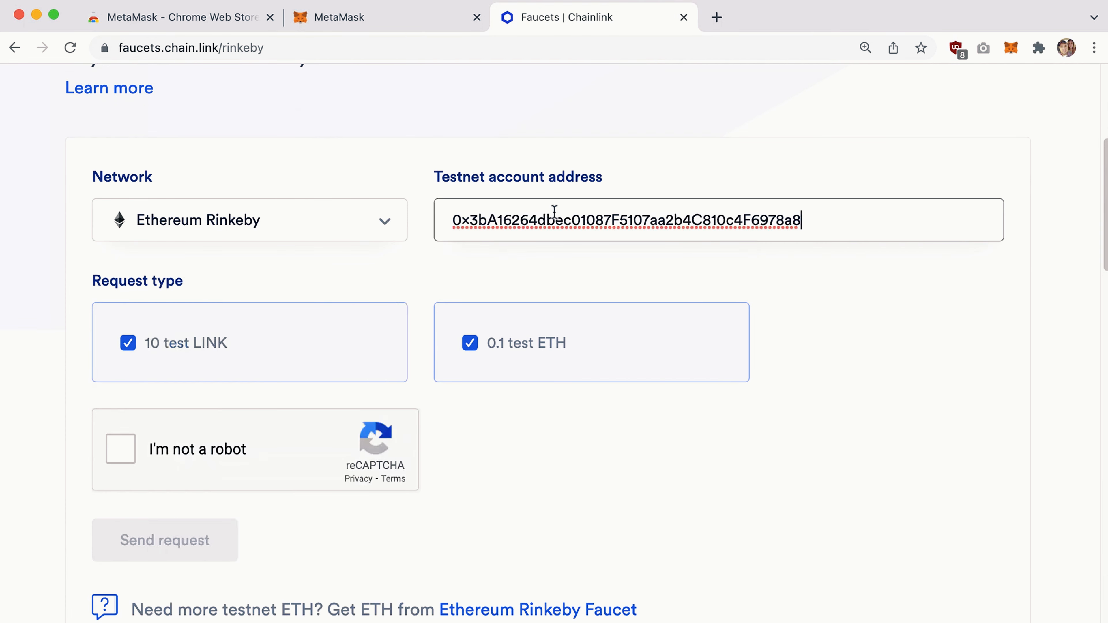
left_click(430, 117)
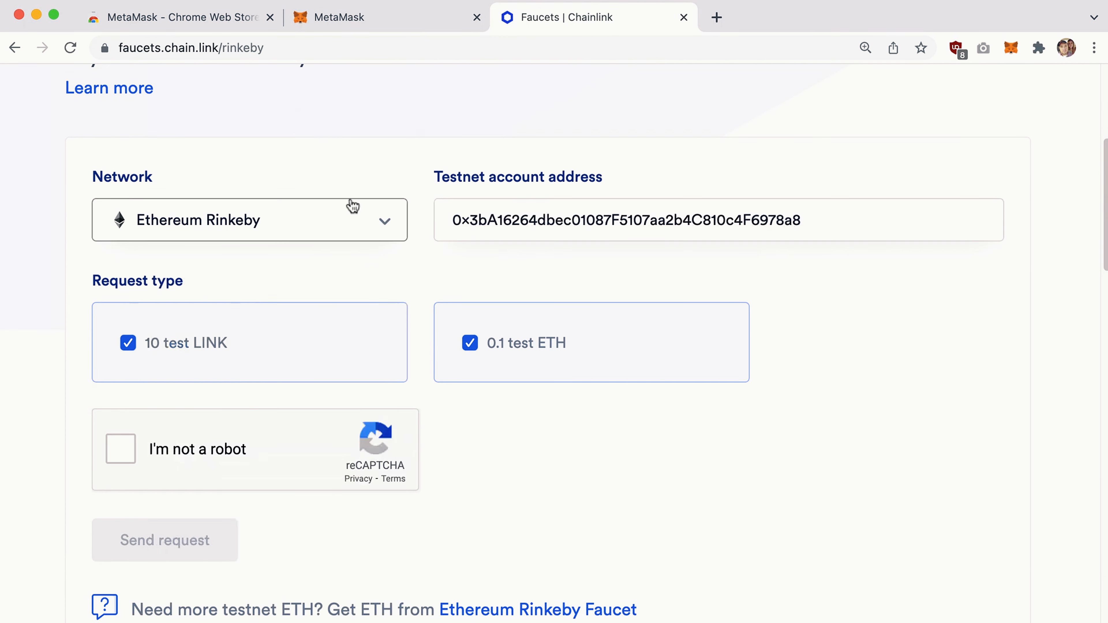
Untick the 10 test LINK, pass the reCAPTCHA, and send the 0.1 test ETH request.
left_click(128, 346)
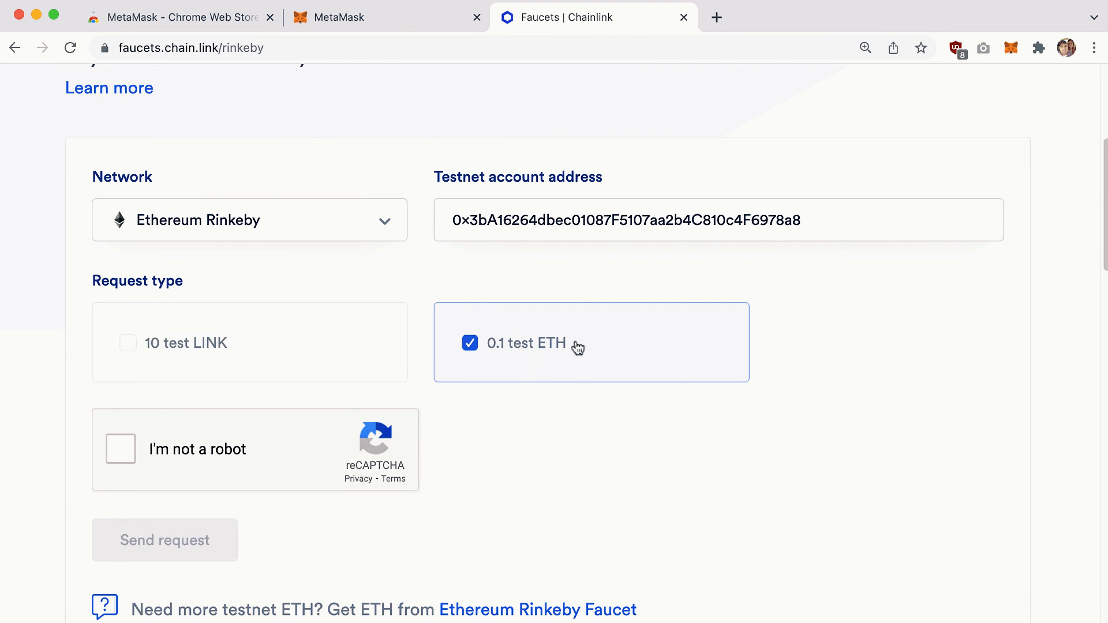
scroll(498, 345, "down", 1)
left_click(120, 422)
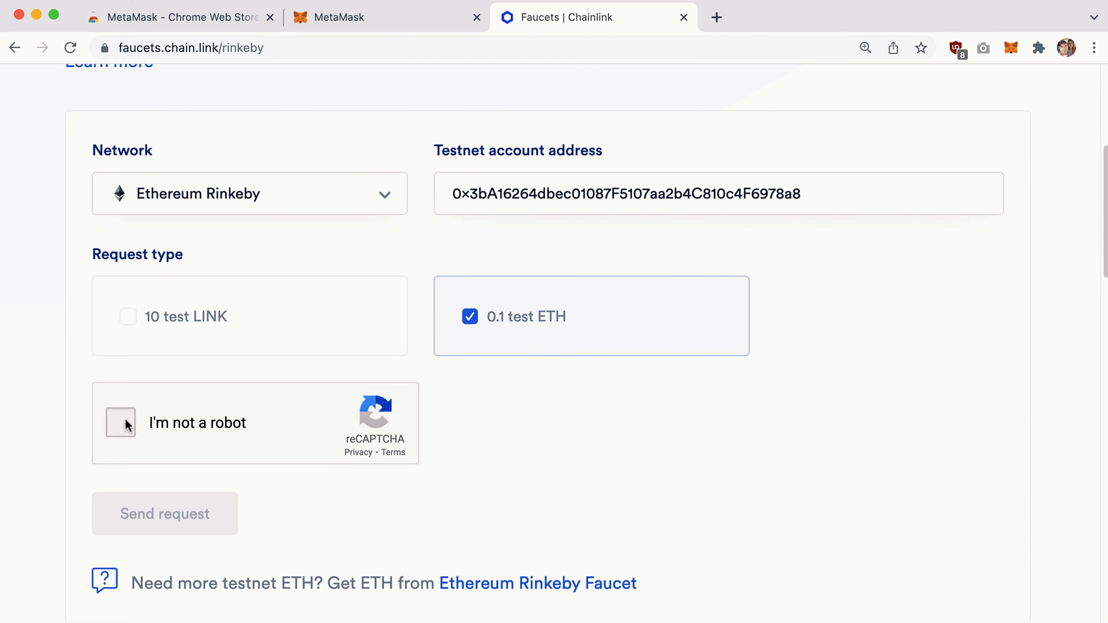
scroll(524, 347, "up", 3)
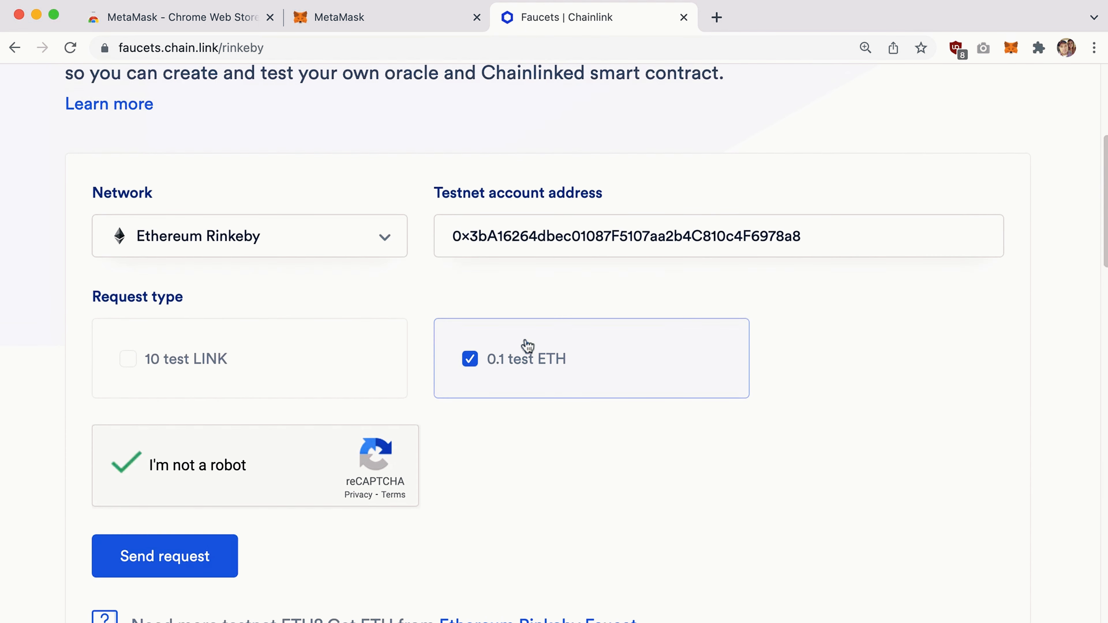
scroll(413, 323, "down", 2)
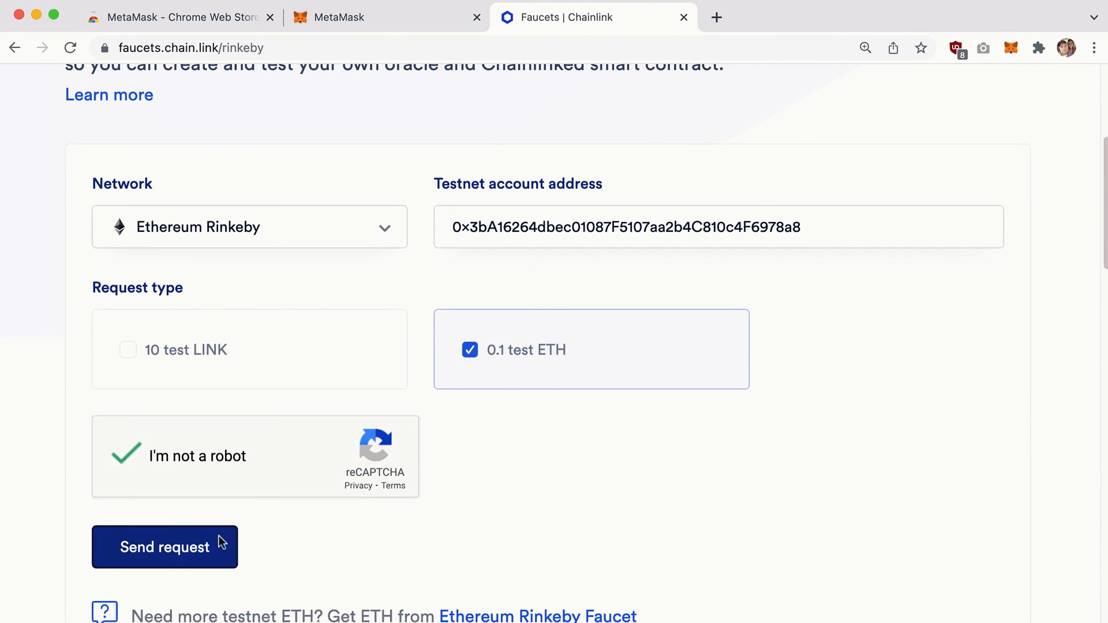
left_click(162, 550)
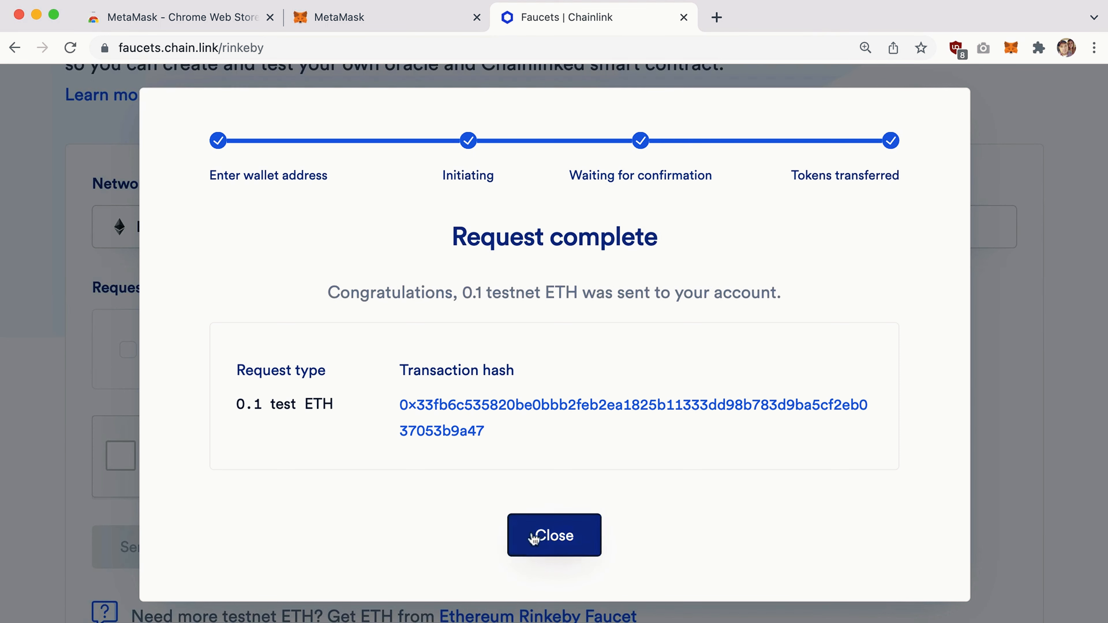
left_click(556, 535)
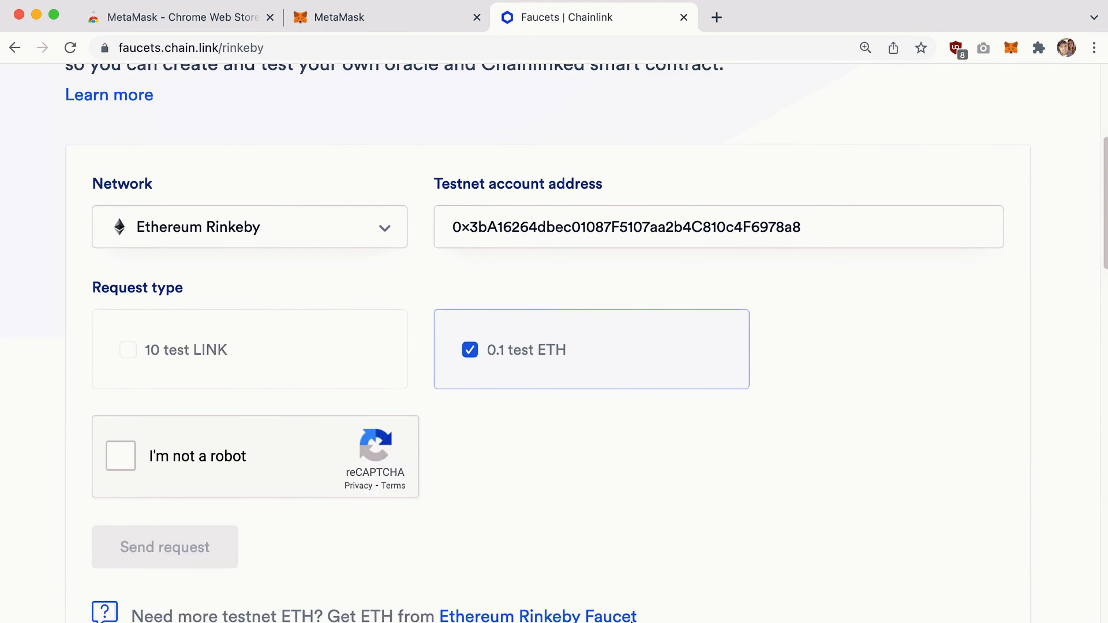
Check that the MetaMask wallet balance now reads 0.1 ETH.
left_click(398, 22)
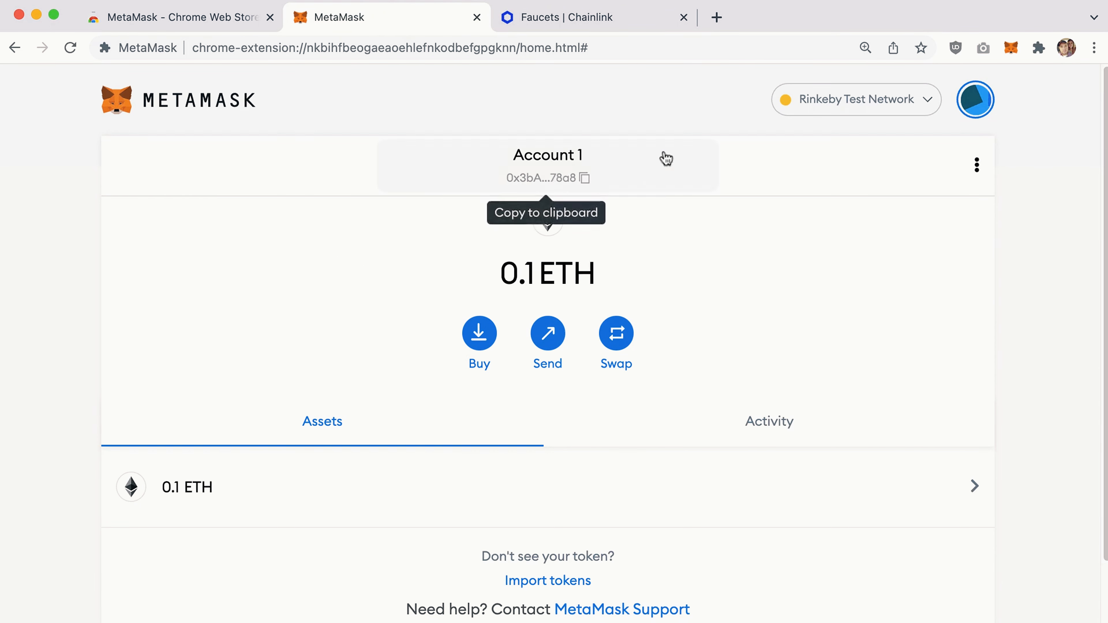
left_click_drag(597, 276, 629, 276)
left_click(514, 277)
left_click(557, 275)
left_click(560, 275)
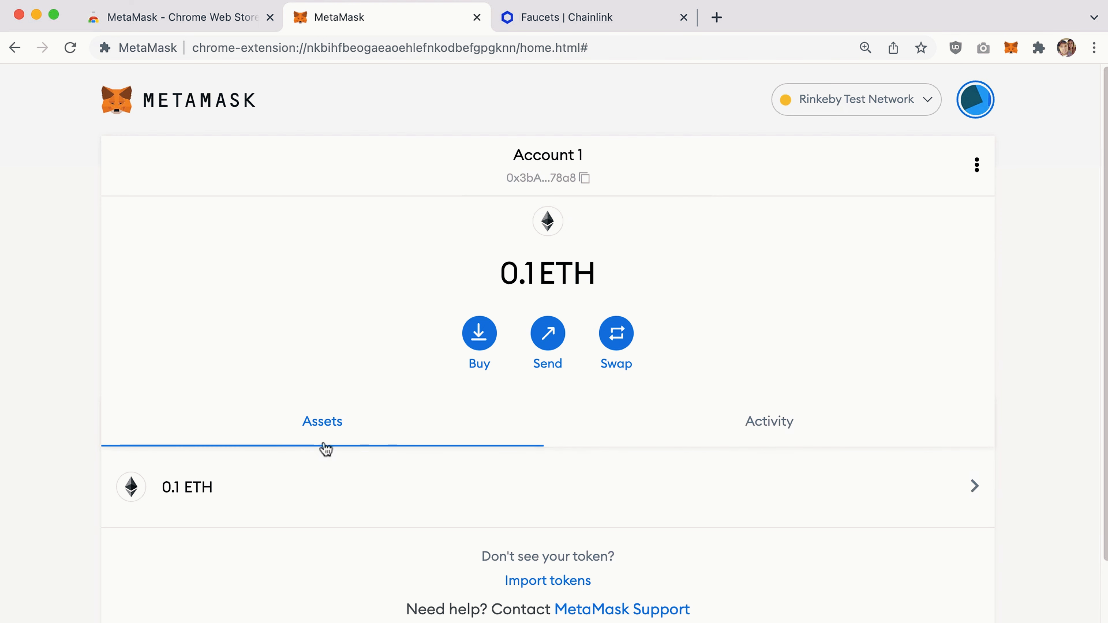
View the Activity list to see the 0.1 ETH Receive transaction.
left_click(764, 426)
scroll(757, 354, "down", 1)
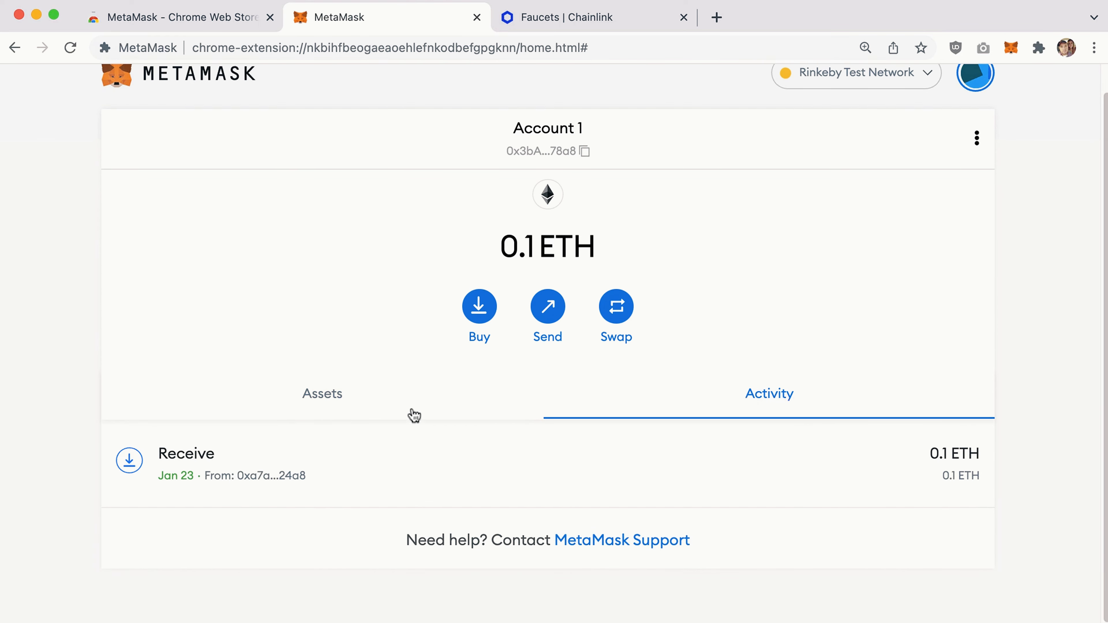
left_click(323, 404)
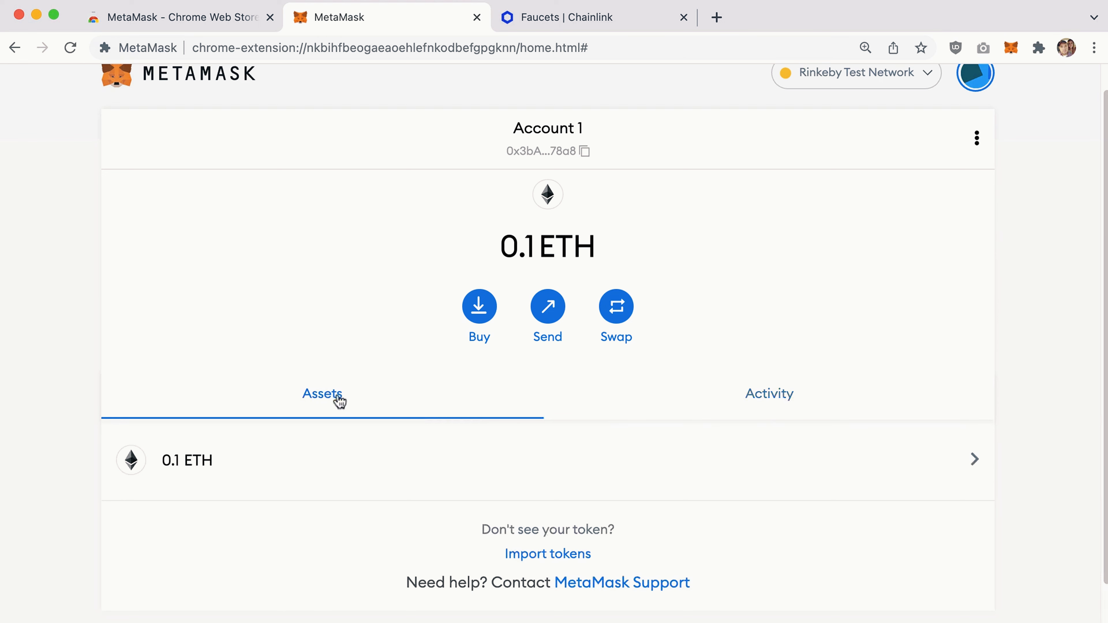
left_click(756, 398)
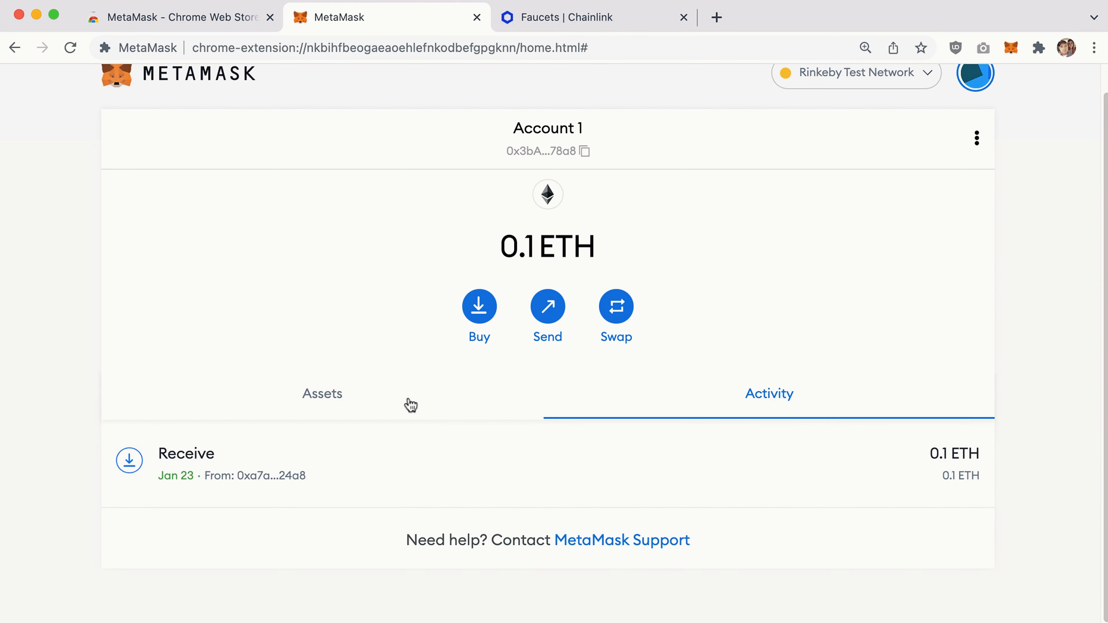
scroll(905, 315, "up", 1)
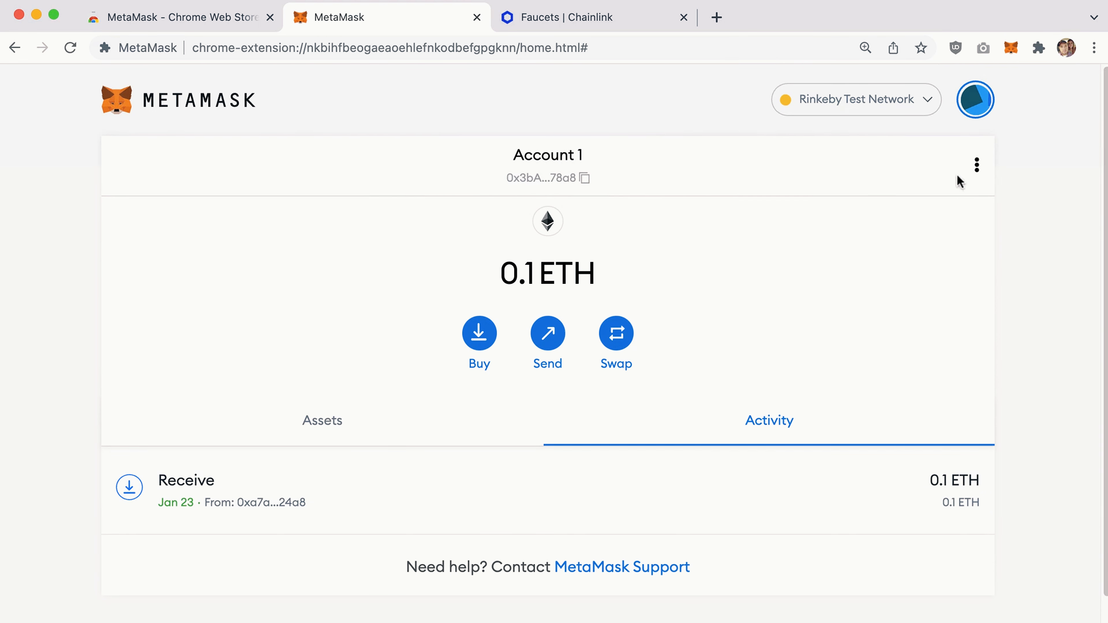
Look through the account options and accounts list without changing anything.
left_click(977, 165)
left_click(1035, 406)
left_click(976, 100)
left_click(1050, 288)
Draft a send of .05 ETH to the pasted recipient address.
left_click(547, 334)
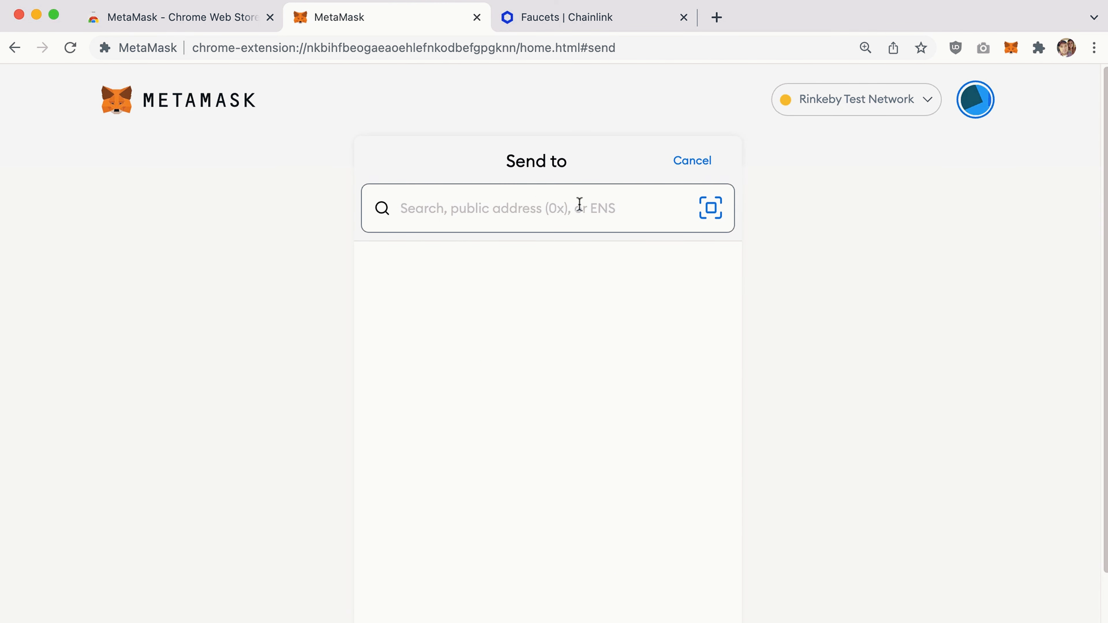
type("0x4425c20d8e84c48aebeb116cf7b9838d4833f78d")
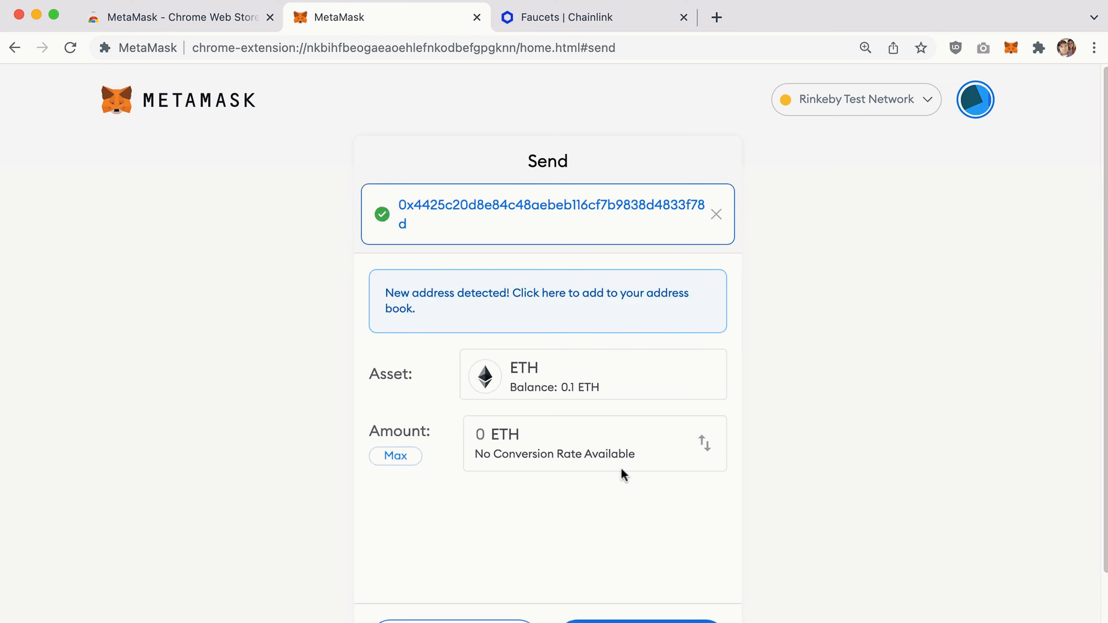
scroll(521, 287, "down", 3)
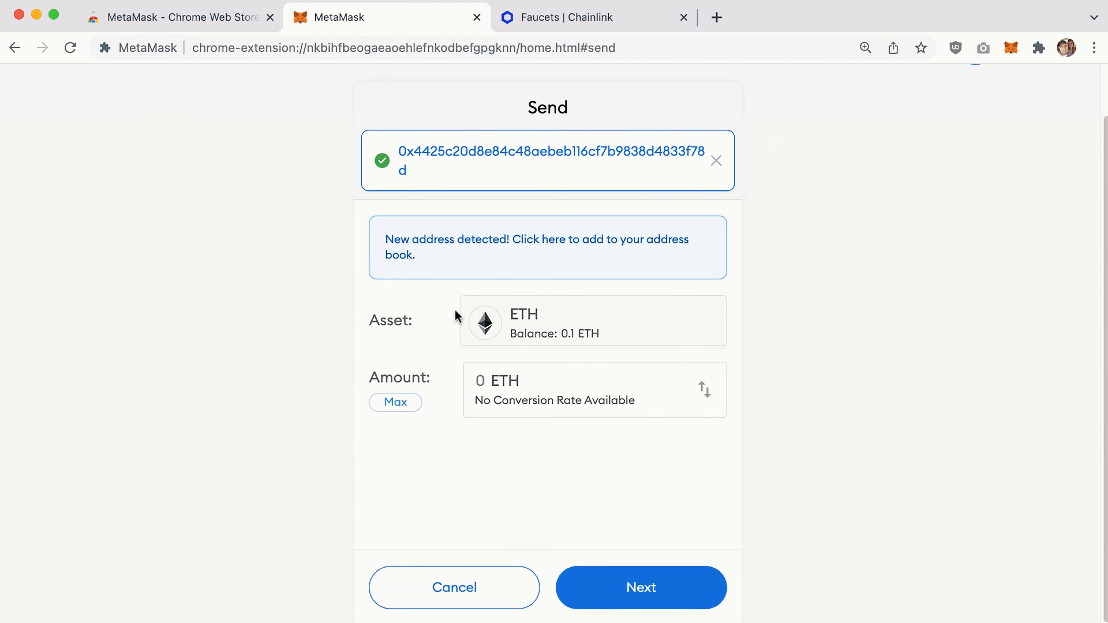
left_click(509, 384)
type(".05")
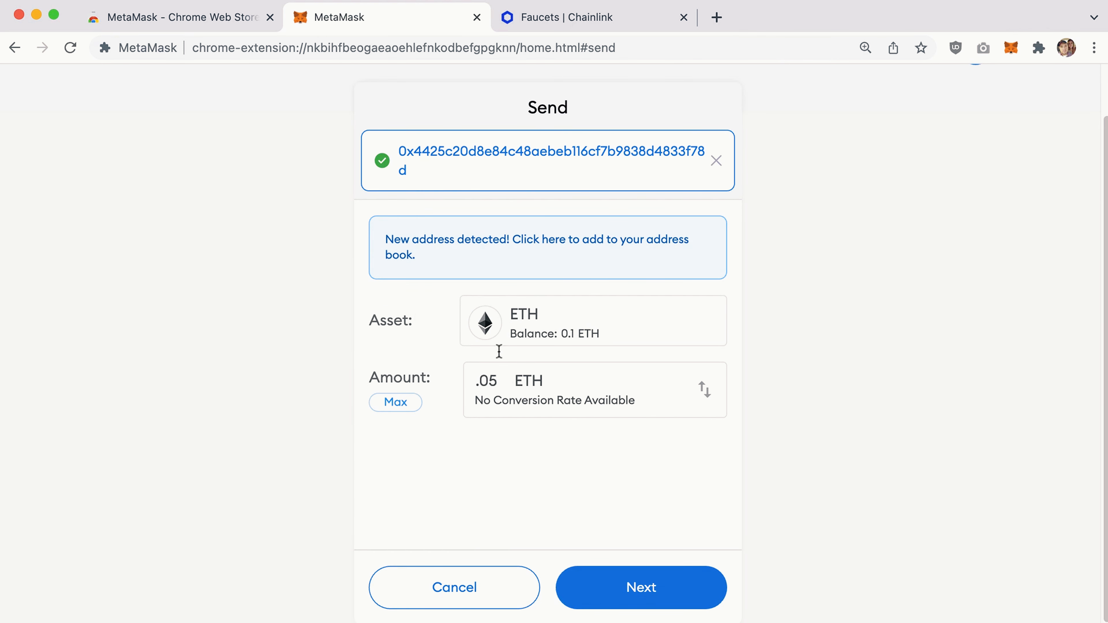
Review the 0.05 ETH transfer, then go back and reject it.
left_click(628, 589)
scroll(653, 297, "down", 2)
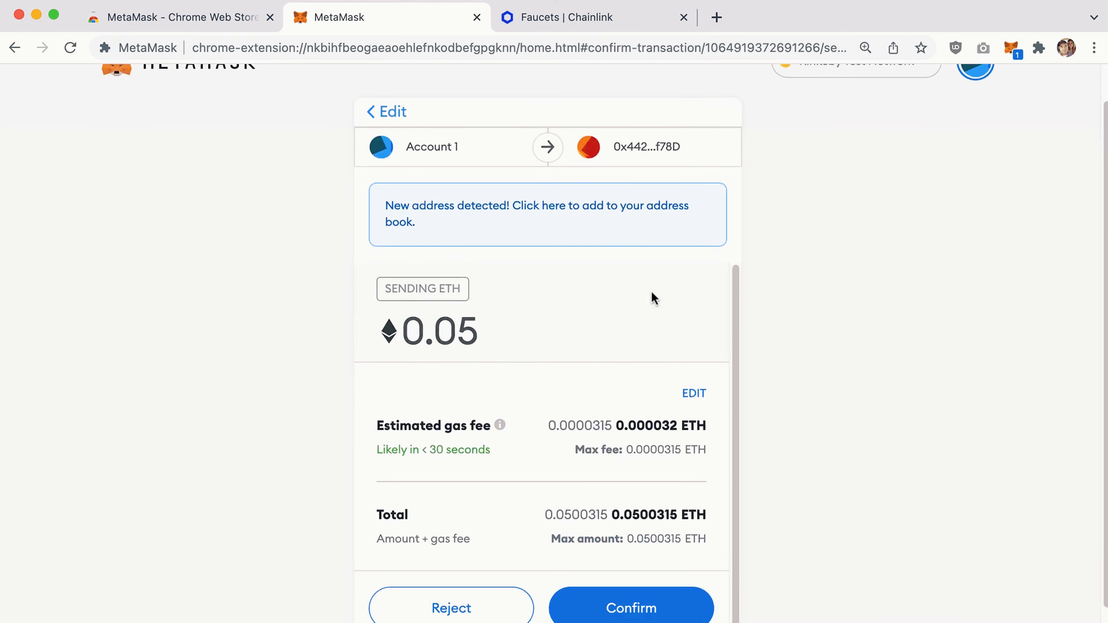
scroll(653, 297, "down", 1)
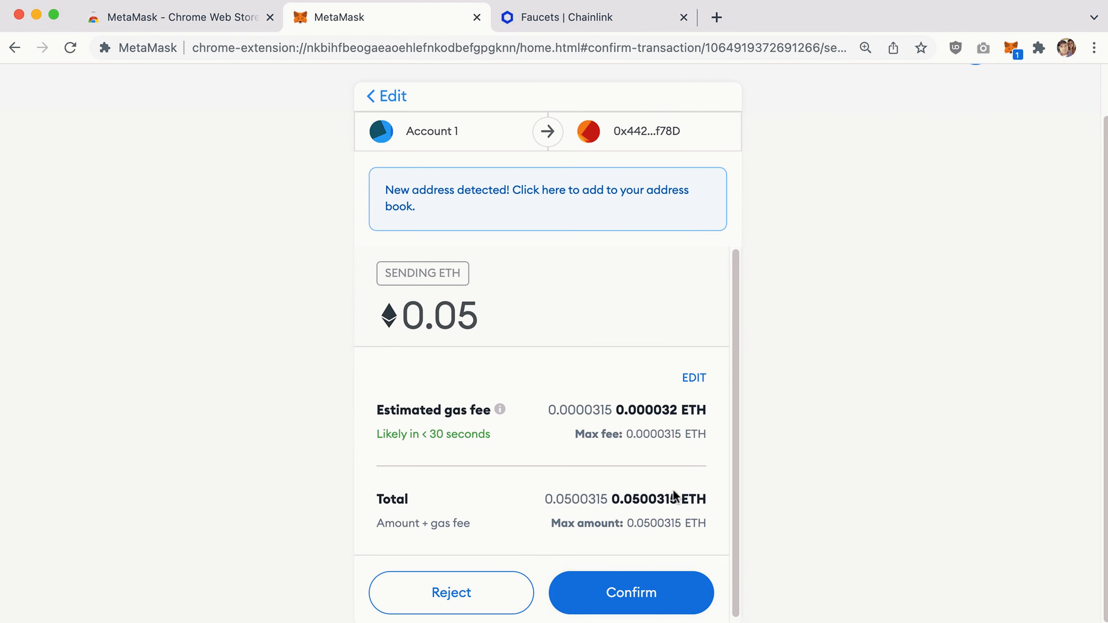
scroll(557, 446, "up", 3)
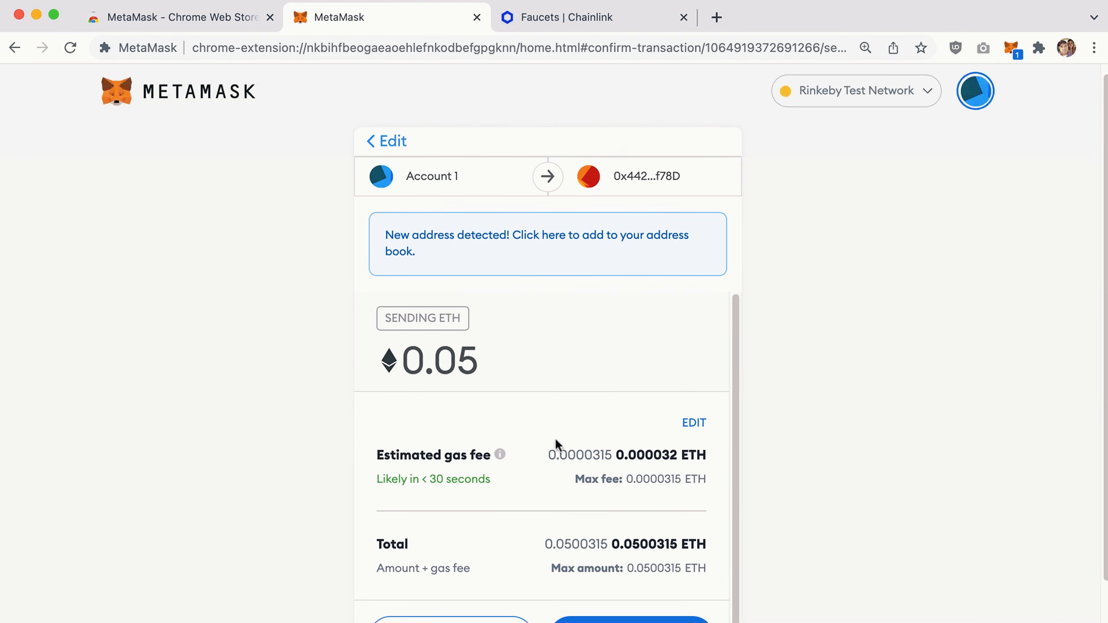
left_click(394, 151)
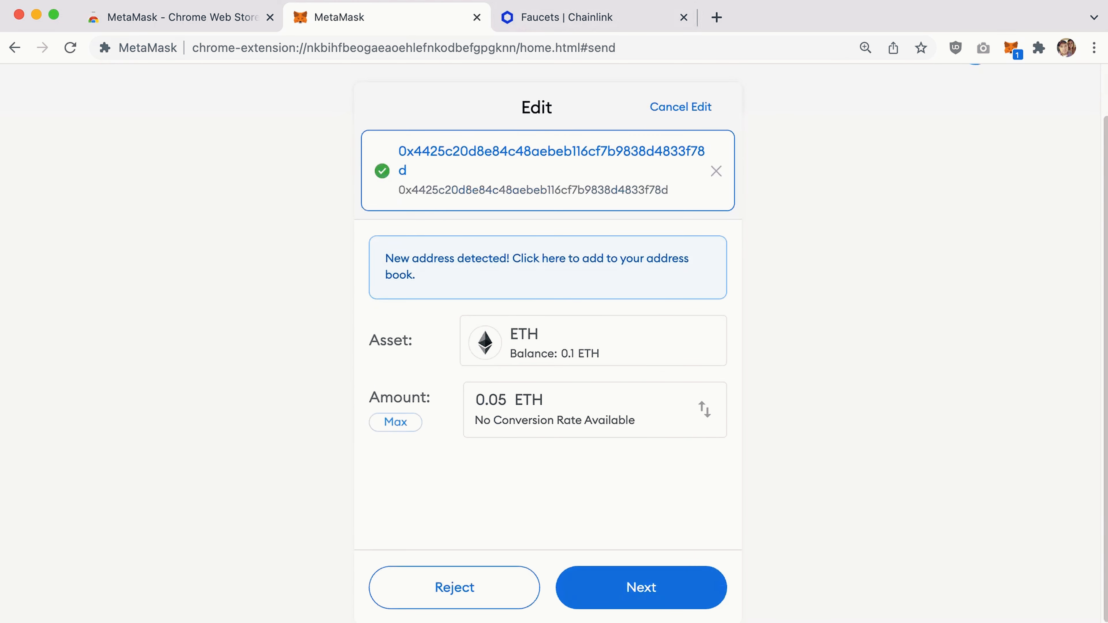
left_click(473, 584)
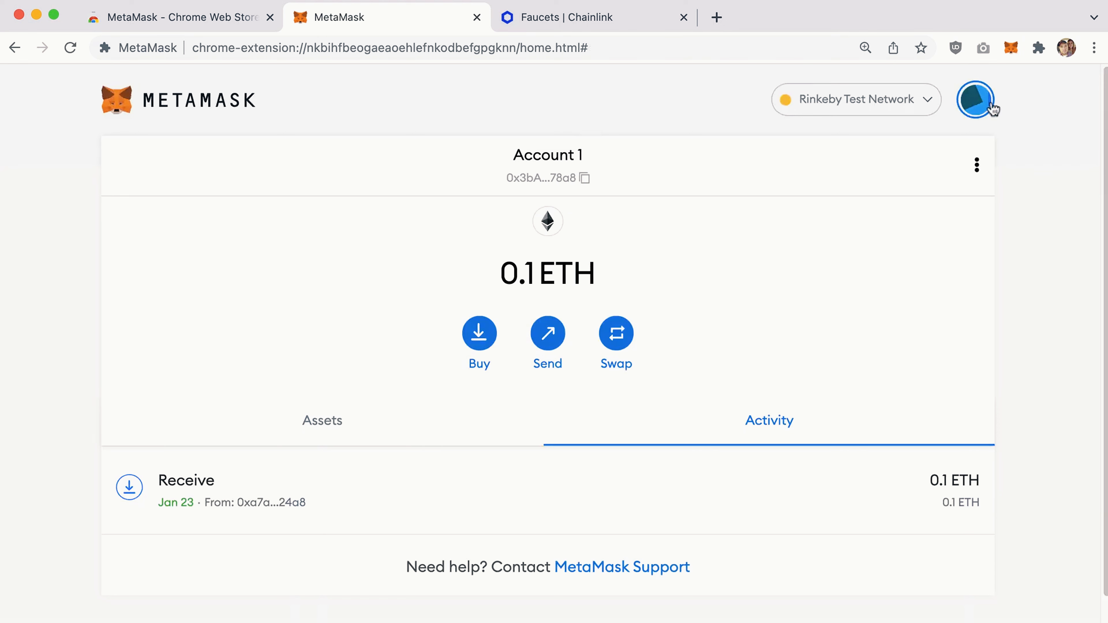
Open the My Accounts menu from the account avatar.
left_click(978, 101)
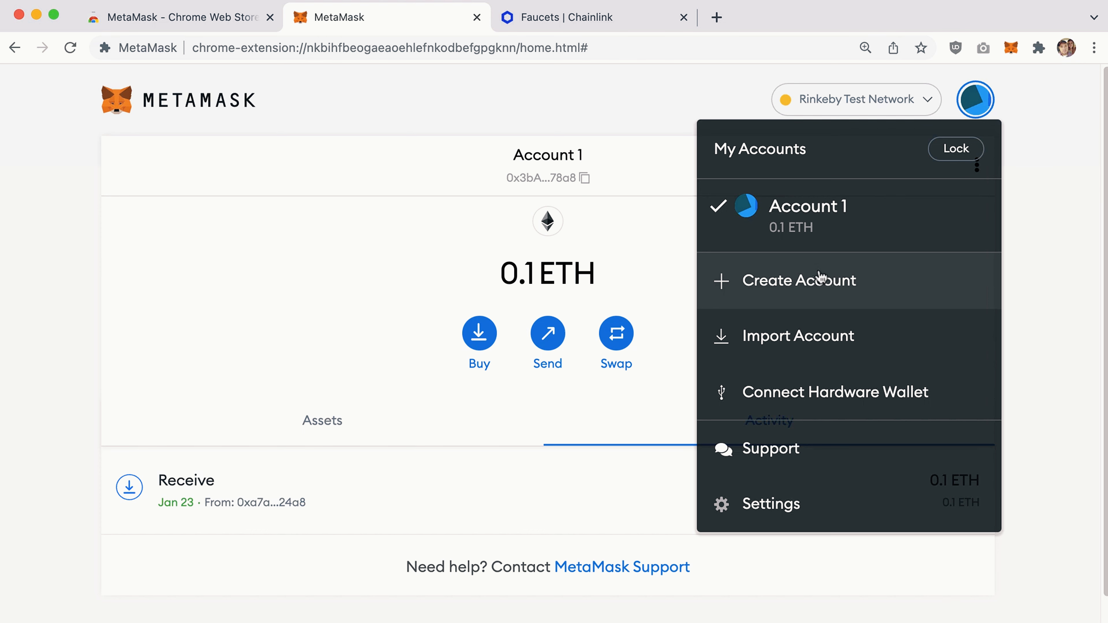
Create a new account named 'Bucky Personal'.
left_click(811, 283)
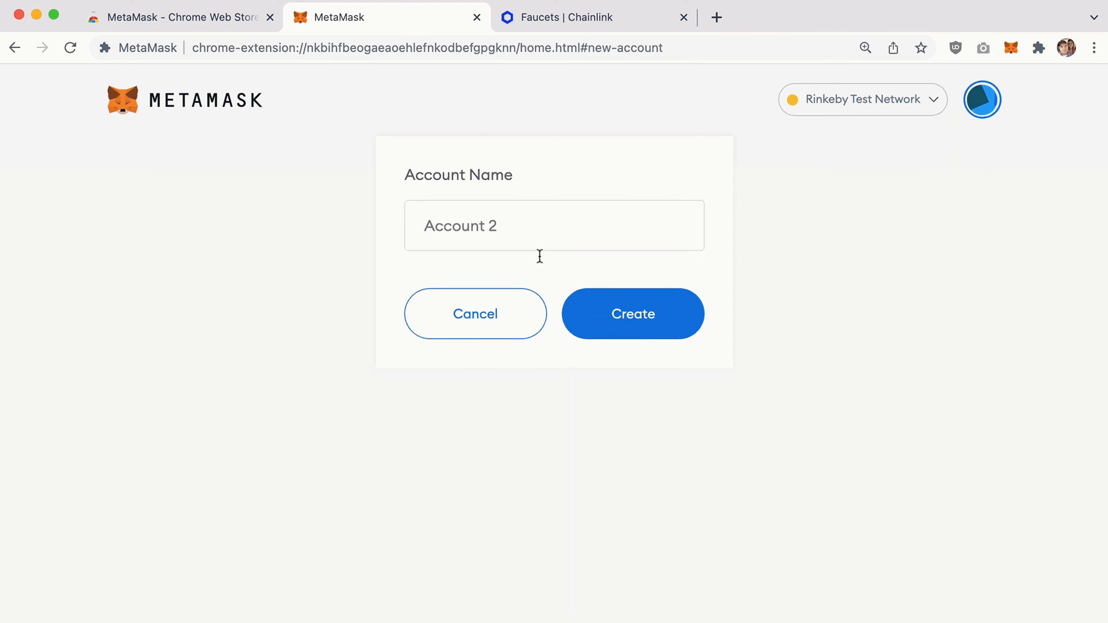
type("Bucky Pr")
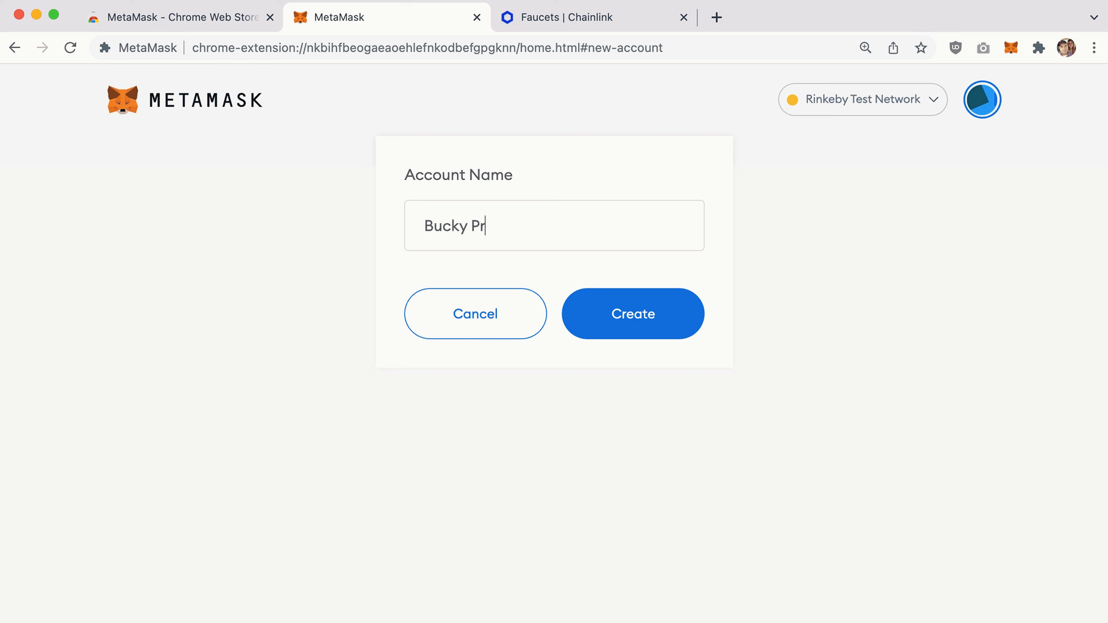
type("d")
type("onal")
left_click_drag(559, 226, 279, 219)
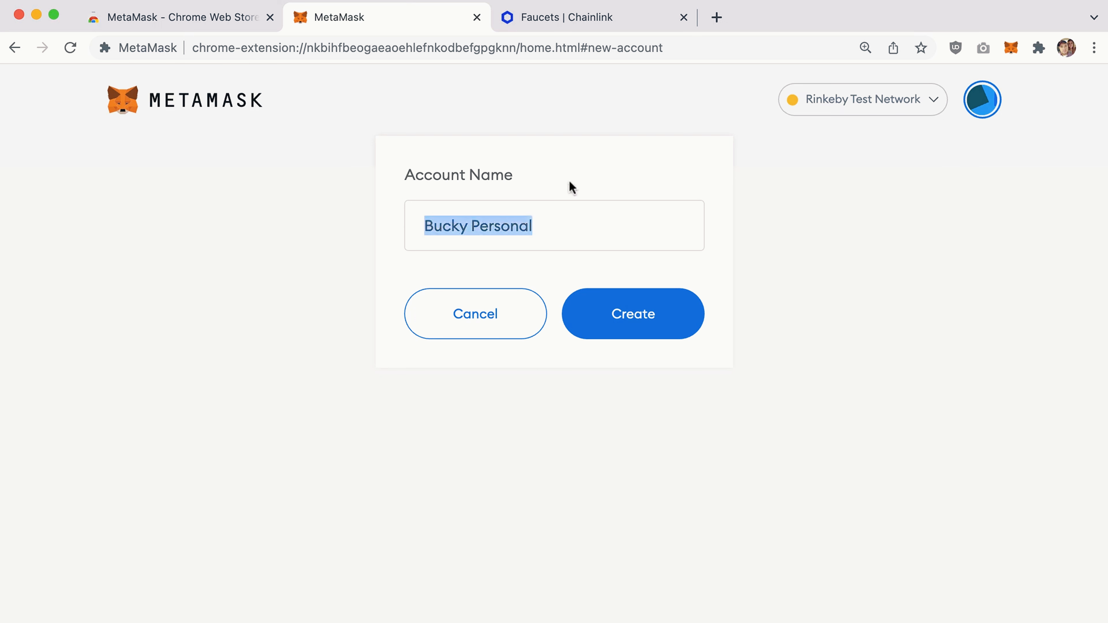
left_click(547, 238)
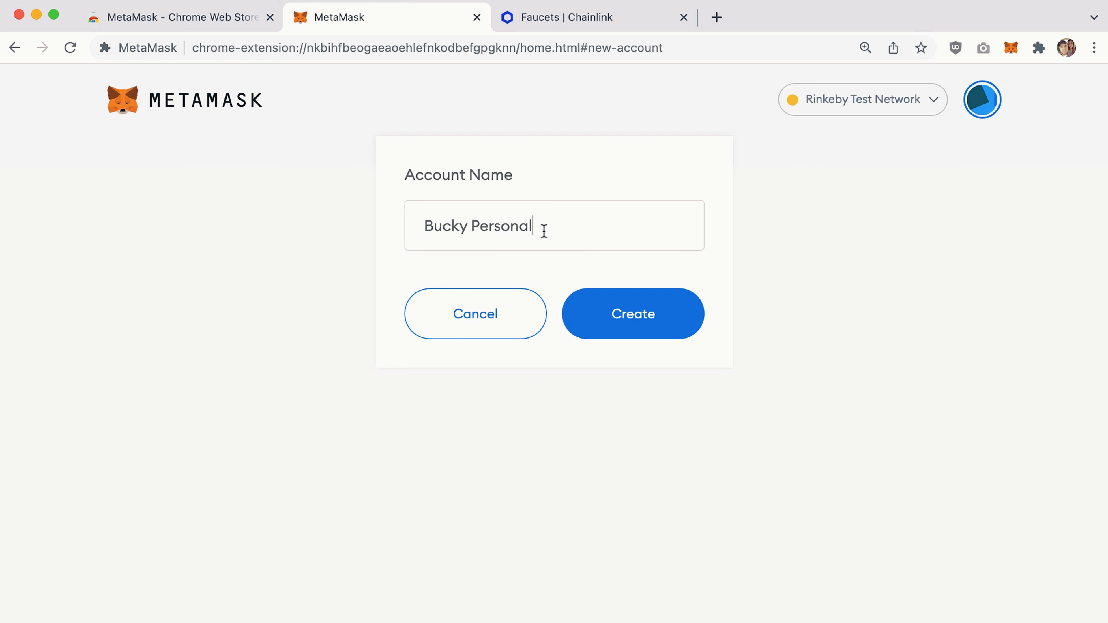
left_click(633, 315)
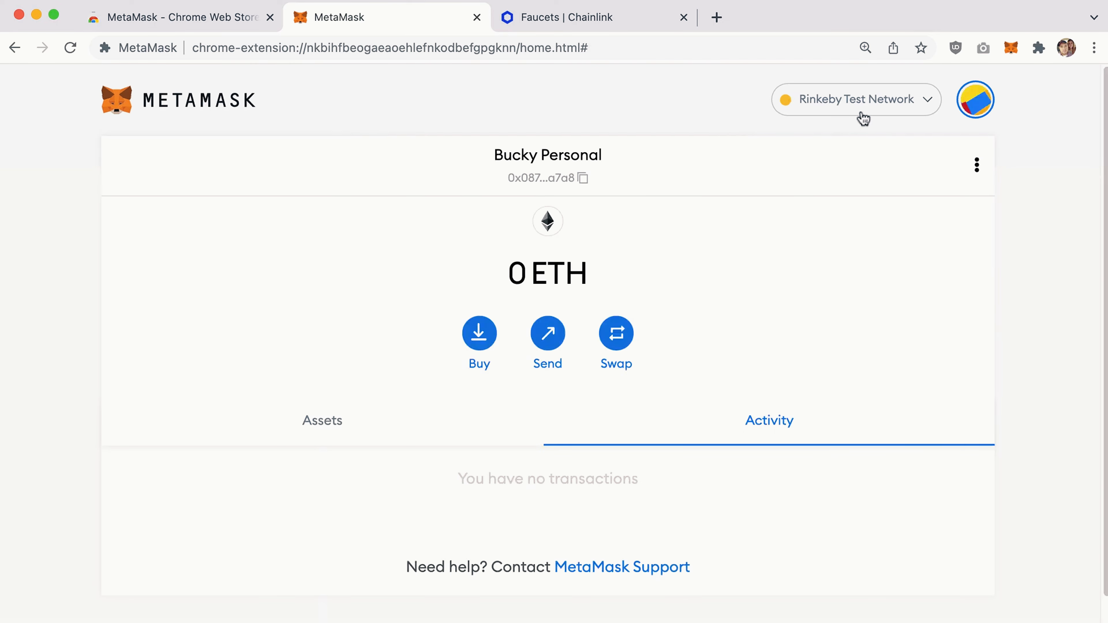
Switch between Account 1 and Bucky Personal, ending on Account 1 with 0.1 ETH.
left_click(987, 104)
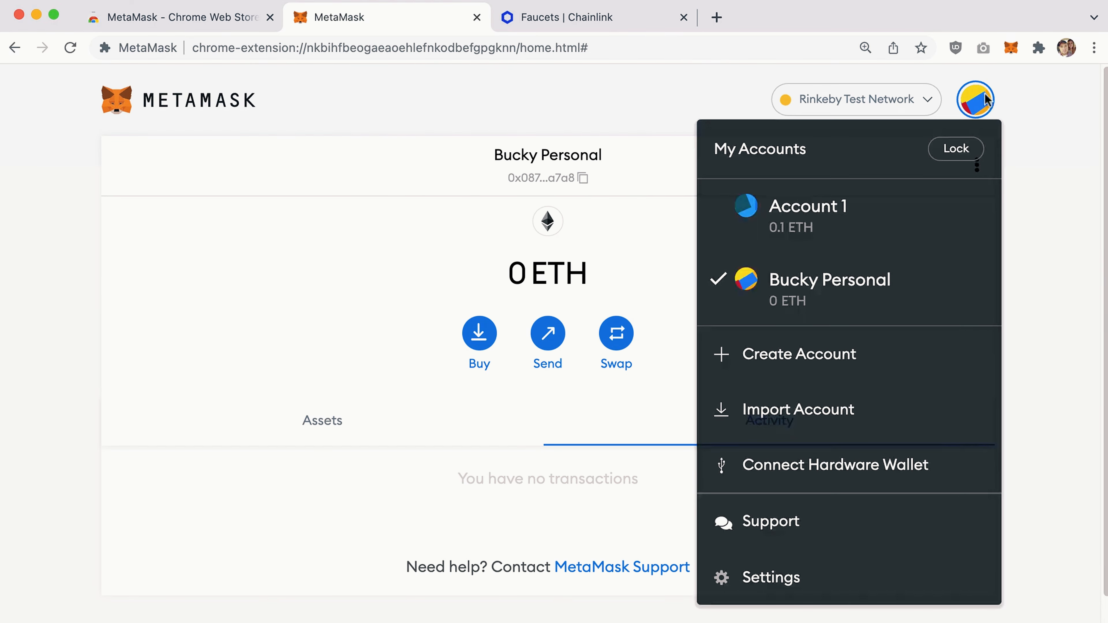
left_click(853, 226)
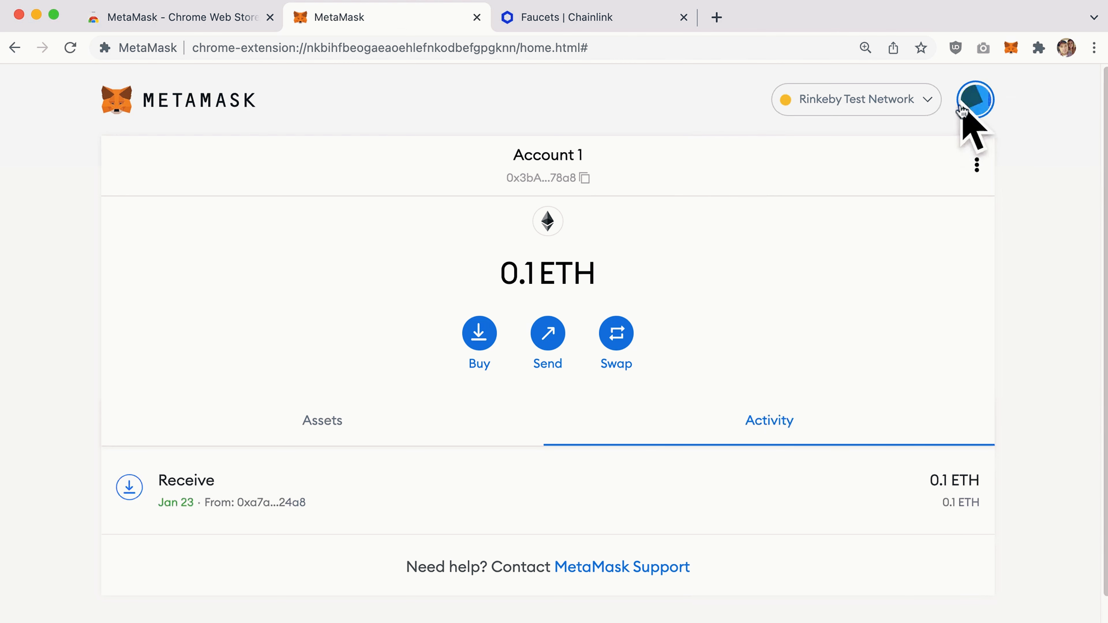
left_click(966, 109)
left_click(844, 286)
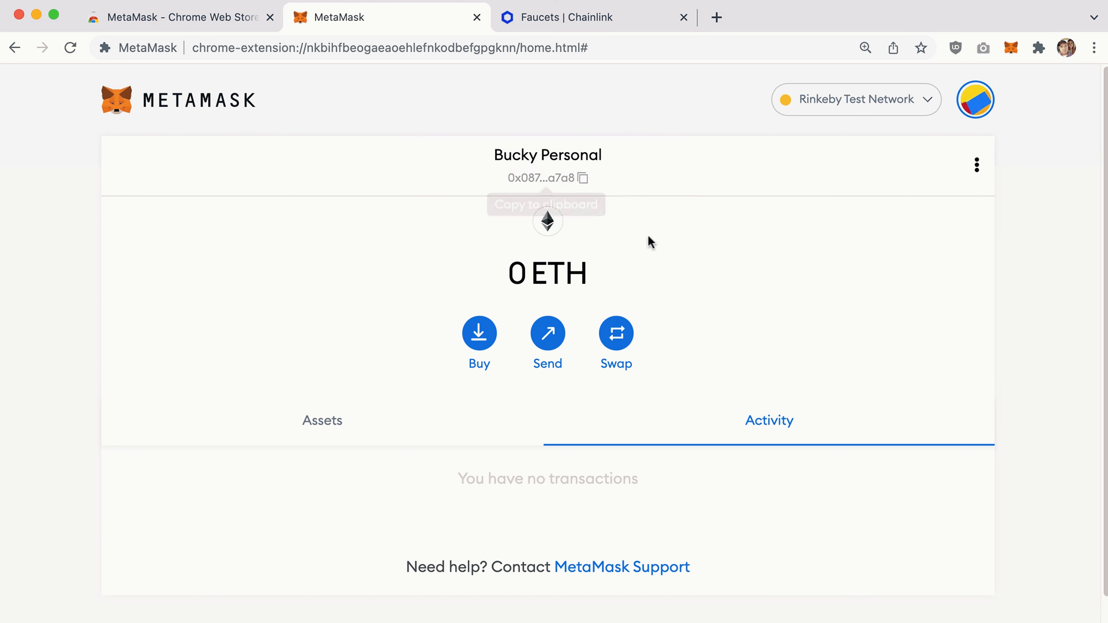
left_click(978, 104)
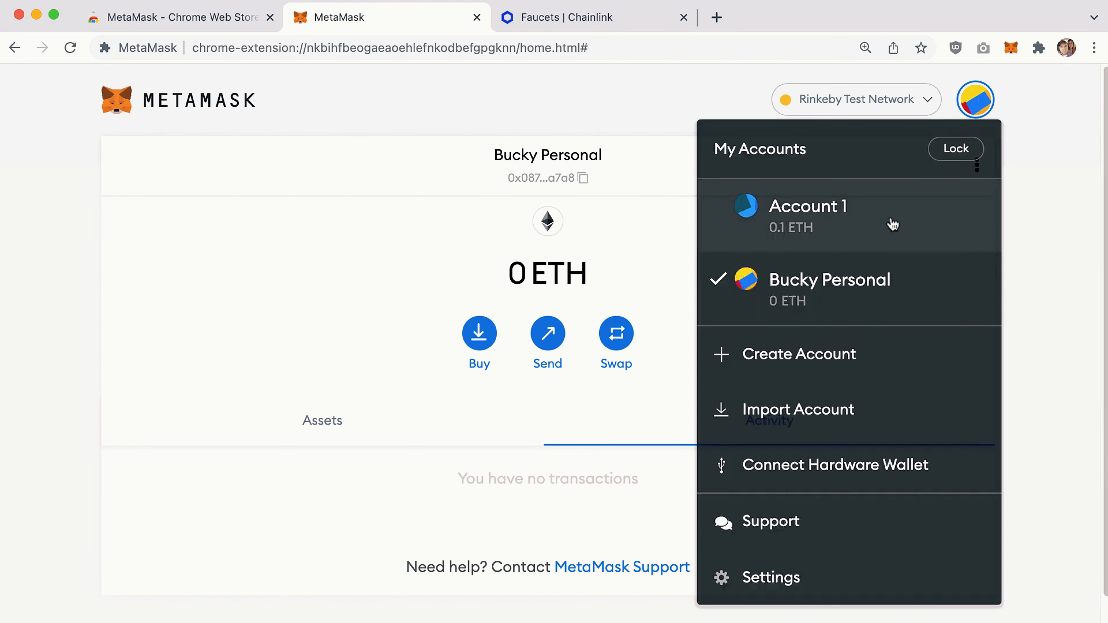
left_click(892, 224)
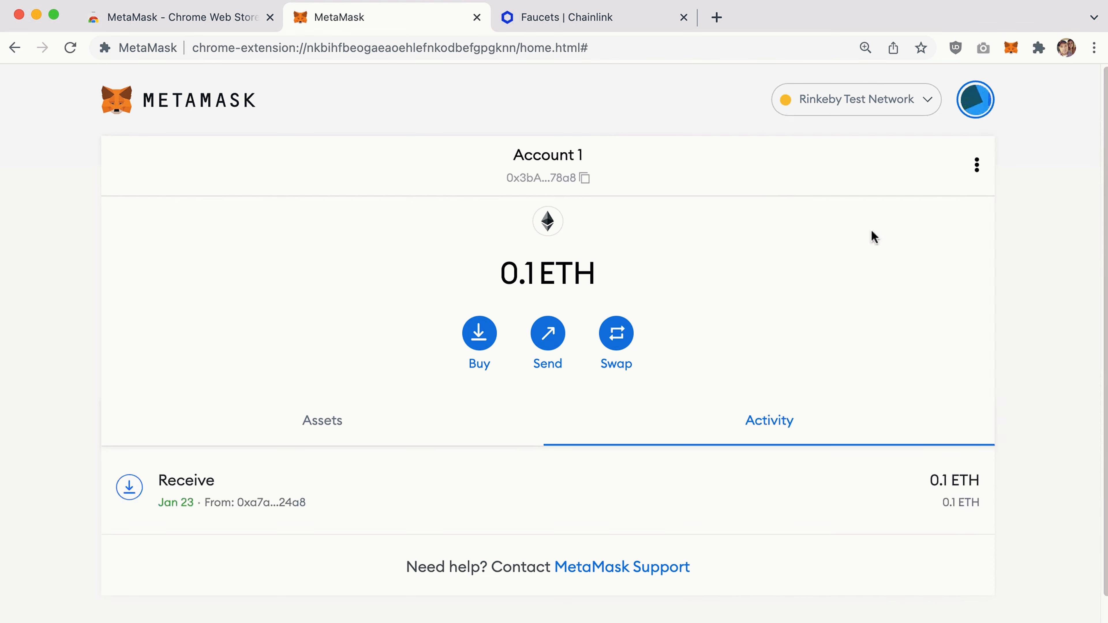